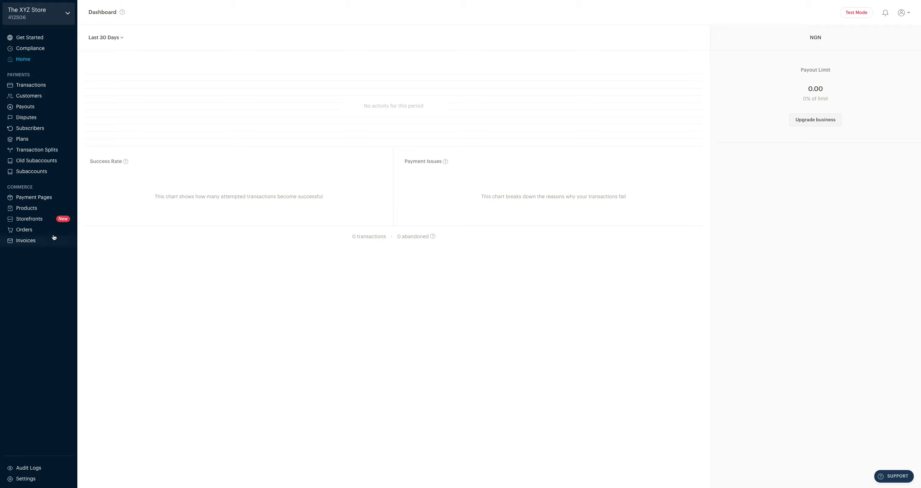
Go to the Storefronts section under Commerce, which has no storefronts yet.
left_click(36, 219)
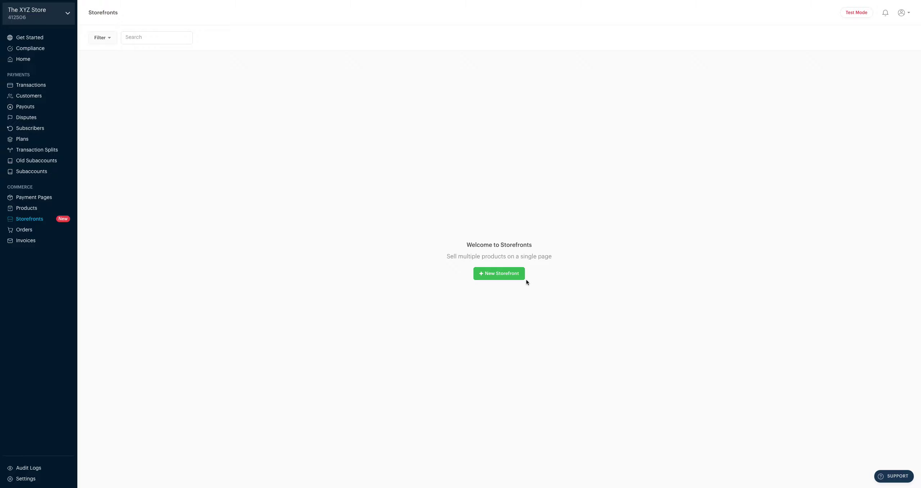
Start a new storefront and name it 'The Style Shop'.
left_click(499, 274)
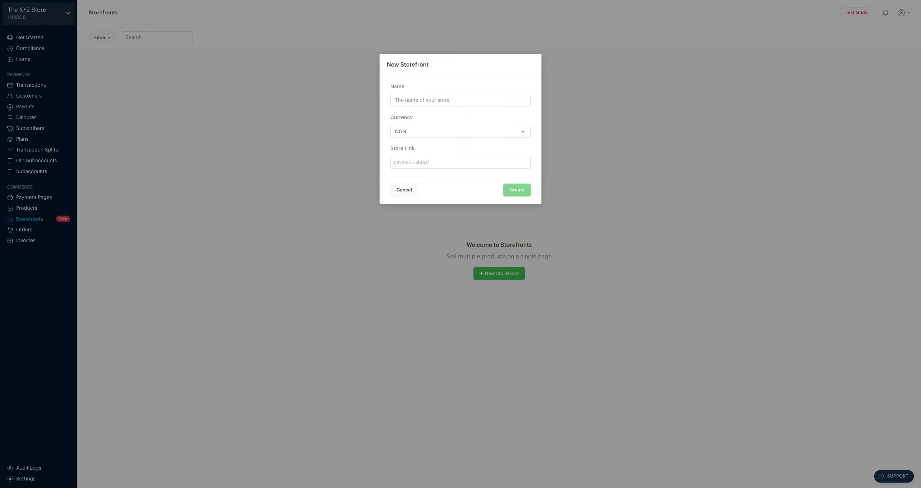
left_click(409, 101)
type("The Style Shop")
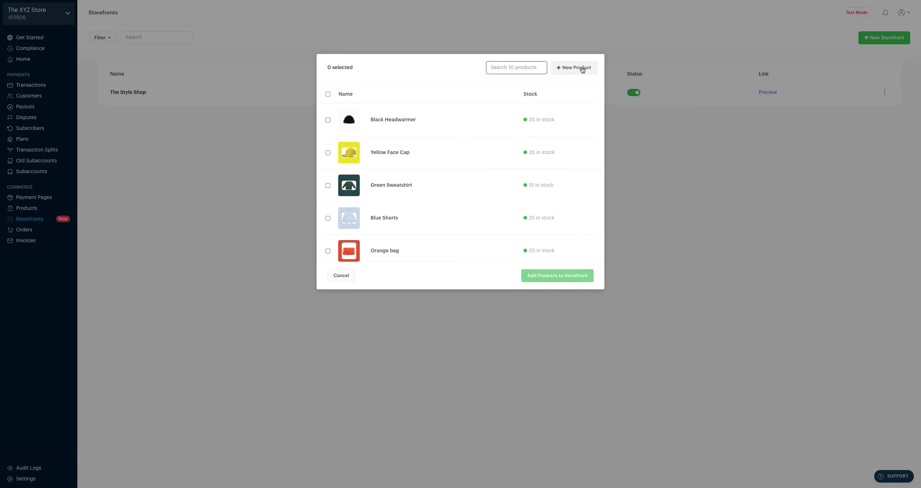
Create a new product named 'Wine-coloured sneakers' with a pasted description.
left_click(582, 70)
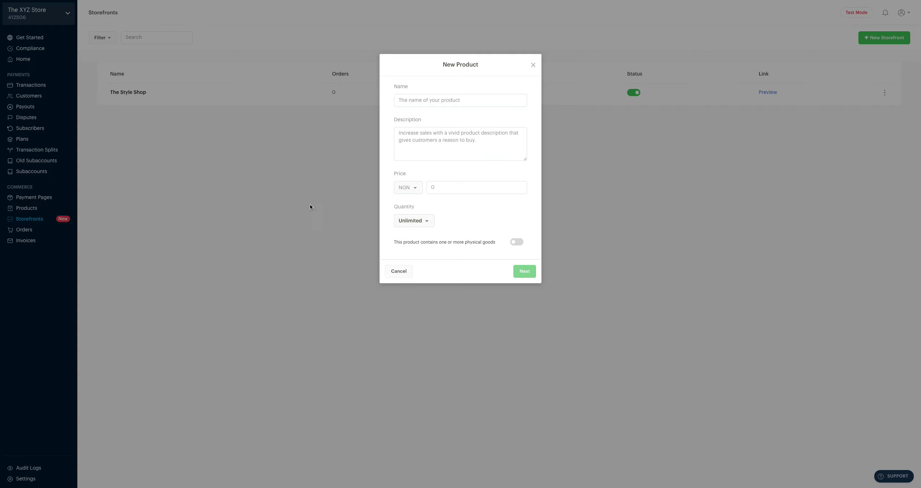
left_click(410, 101)
type("Wine coloured sneakers")
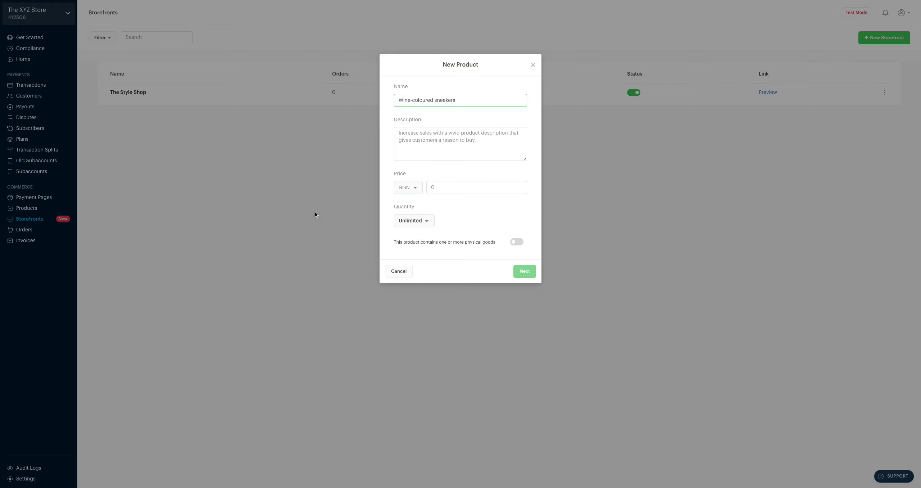
left_click(418, 136)
type("A pair of comfortable and durable wine sneakers")
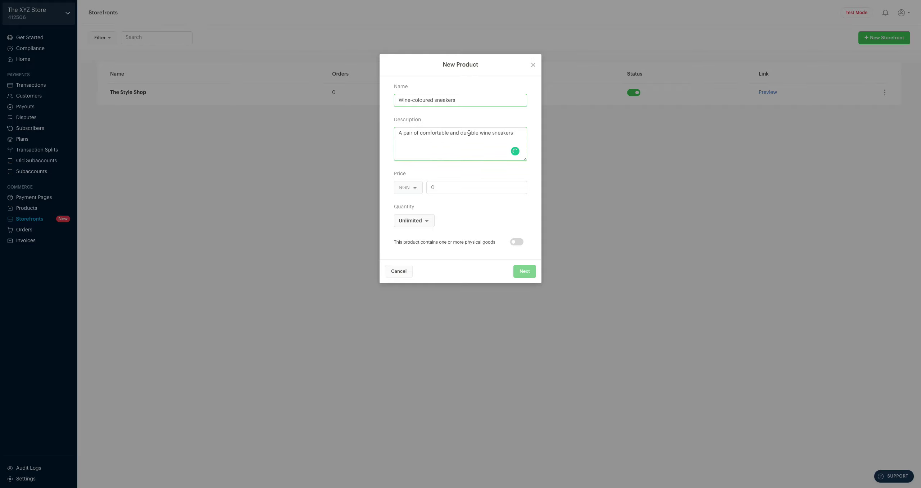
left_click(492, 133)
type("-coloured")
Price it at 4000 with limited stock of 20, marked as physical goods.
left_click(469, 184)
type("4000")
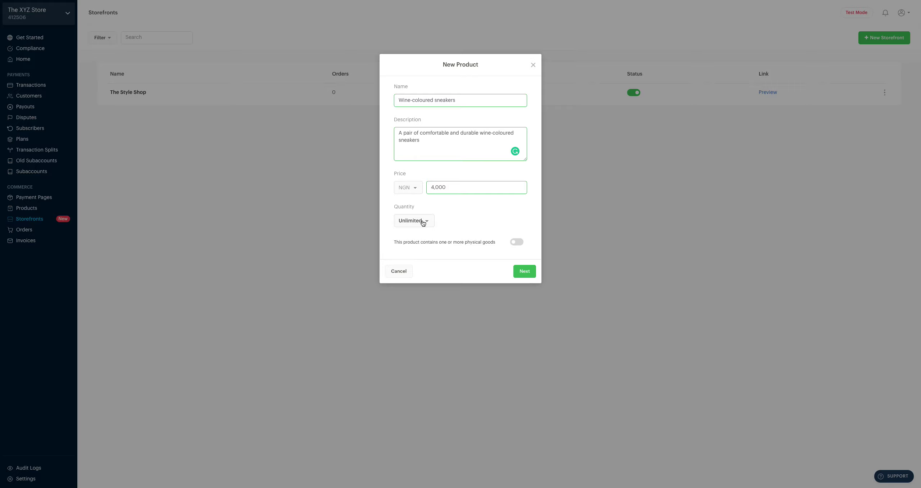
left_click(423, 223)
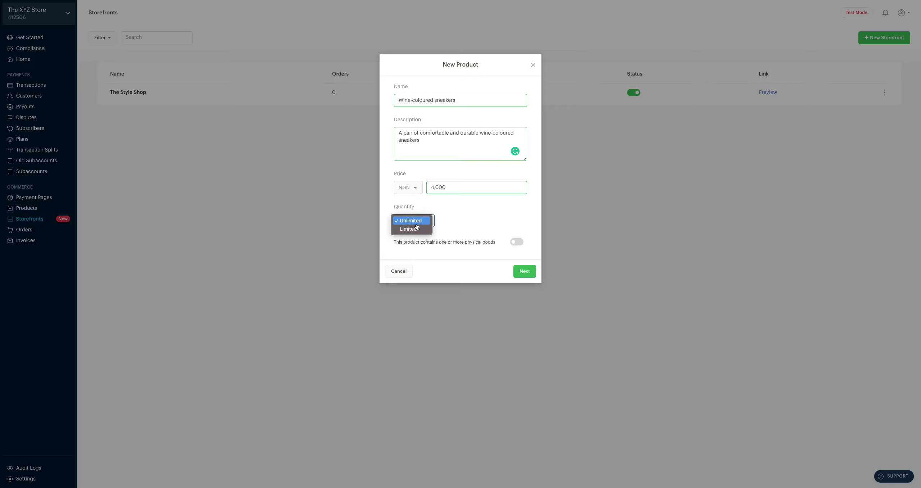
left_click(414, 228)
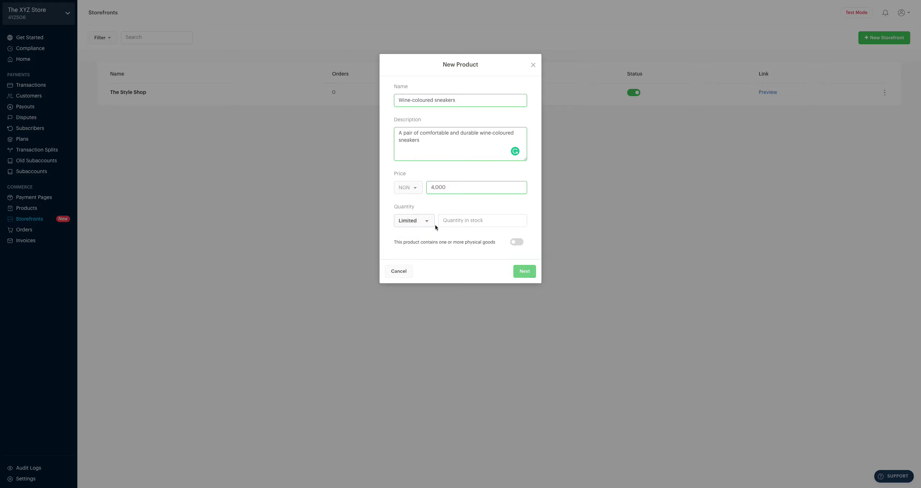
left_click(457, 218)
type("20")
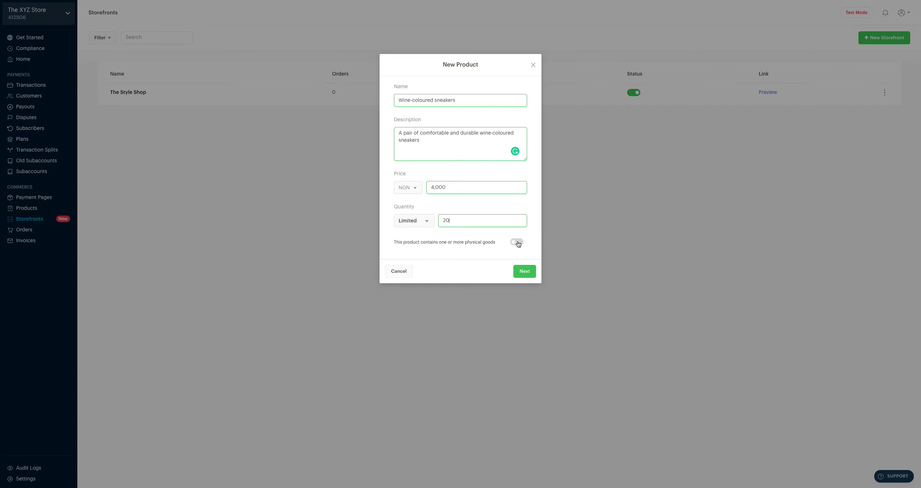
left_click(517, 243)
Keep physical goods switched on for the sneakers and continue to Upload Media.
left_click(518, 243)
left_click(520, 243)
left_click(520, 273)
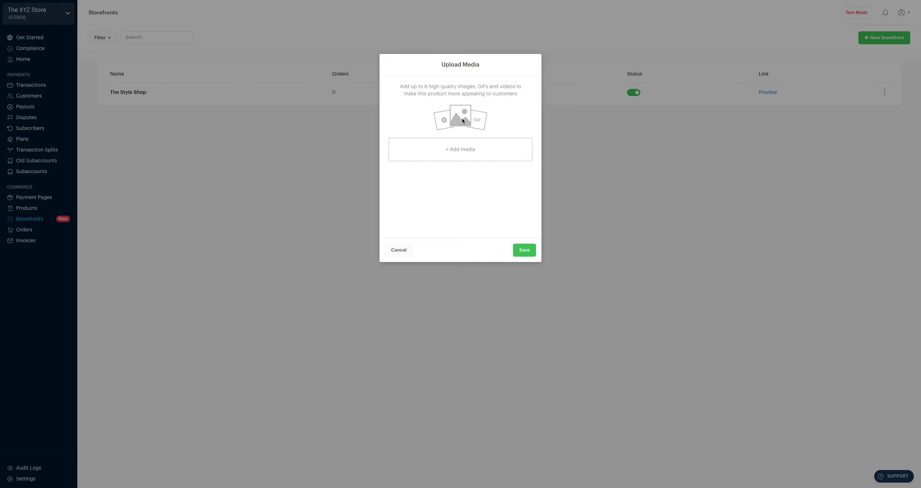
Upload Sneakers XYZ.gif as the sneakers' first media item.
left_click(457, 152)
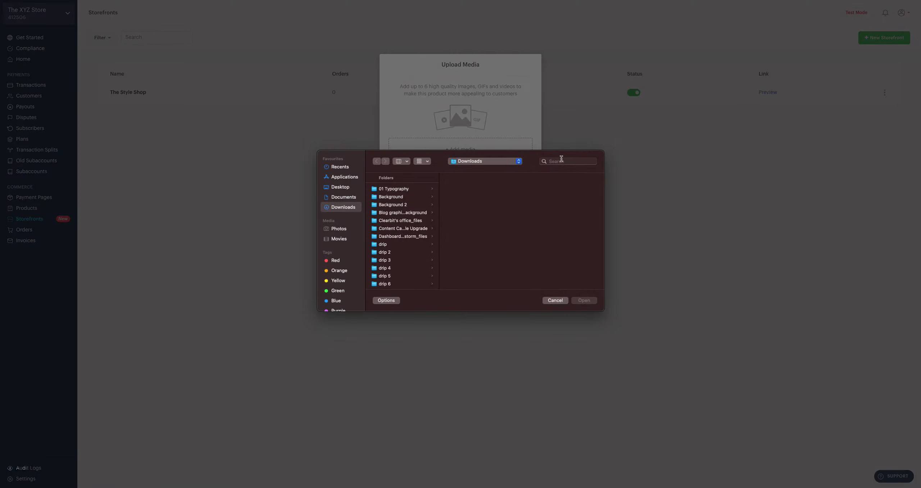
left_click(561, 161)
type("sne")
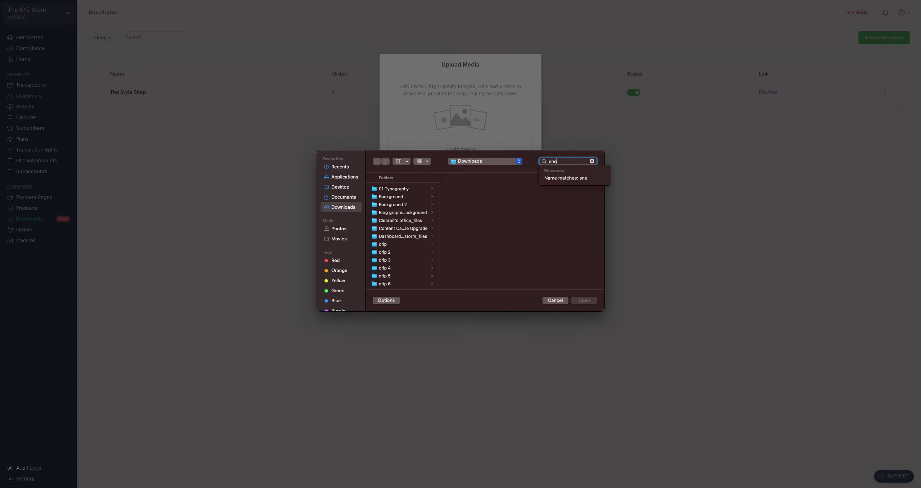
type("akers")
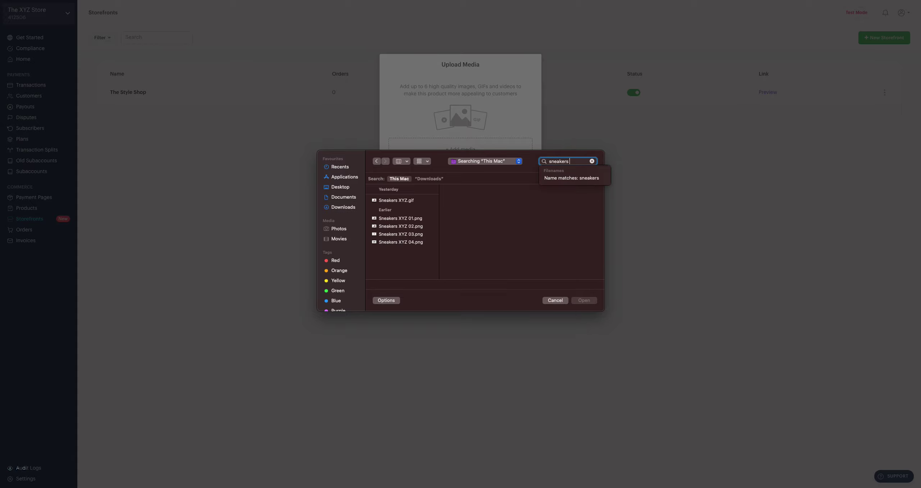
type(" xyz")
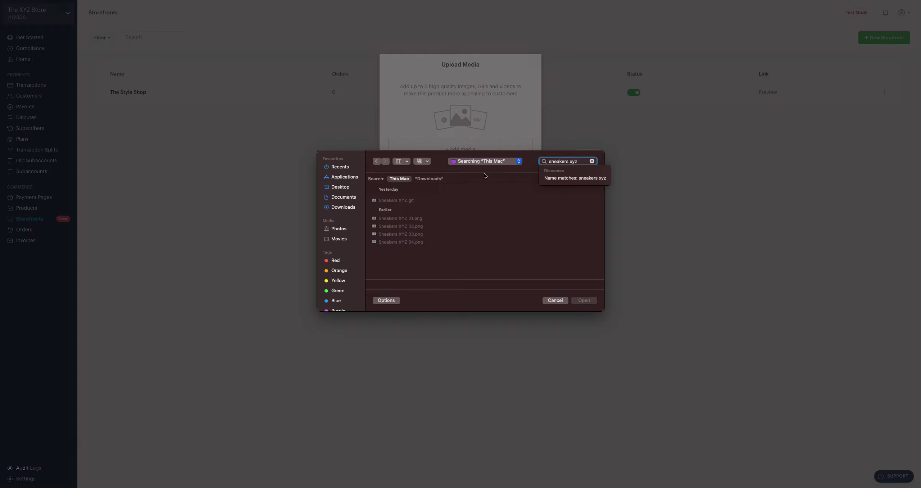
left_click(403, 201)
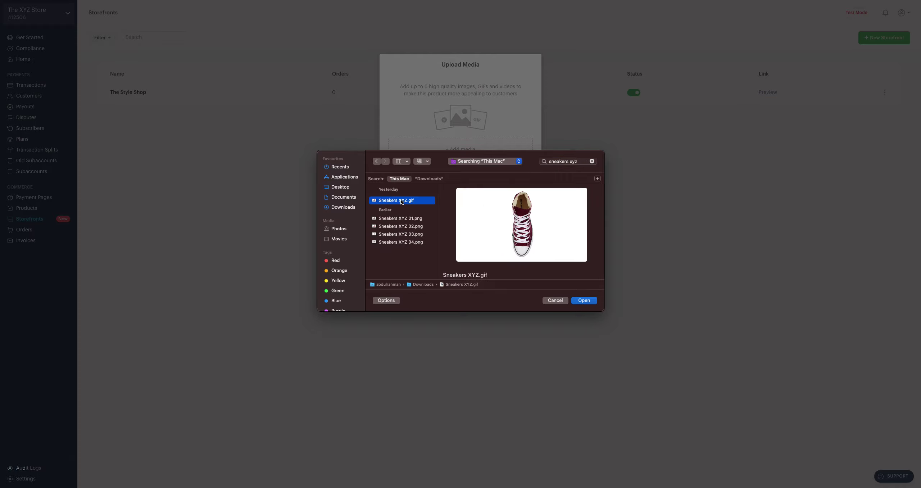
double_click(399, 200)
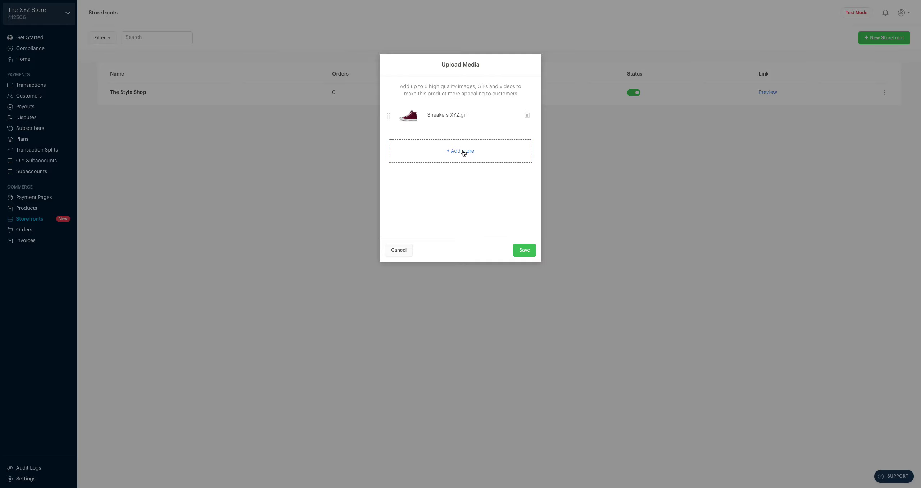
Upload Sneakers XYZ 01.png to 04.png as extra media and save the product.
left_click(457, 151)
left_click(457, 151)
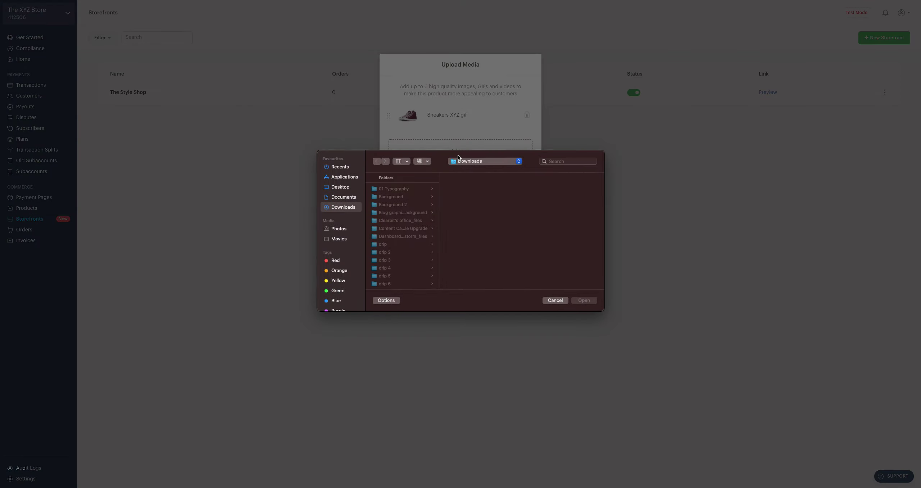
left_click(558, 161)
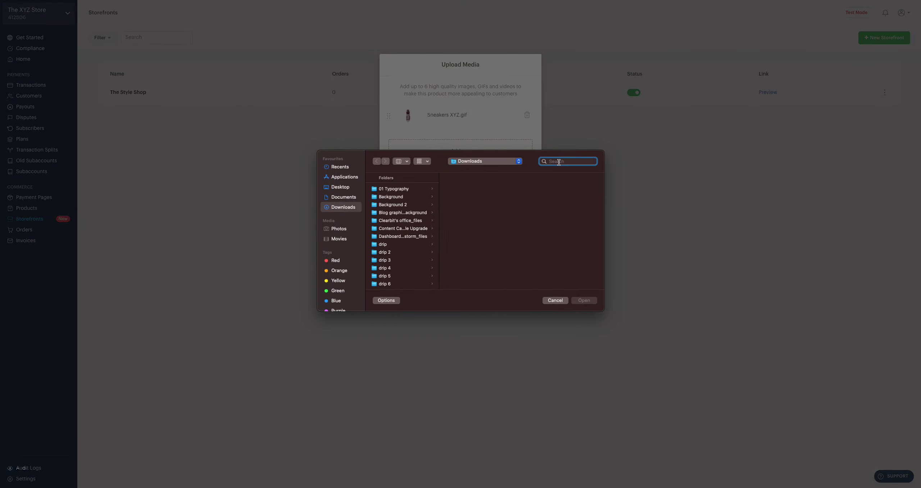
type("Sneakers XYZ")
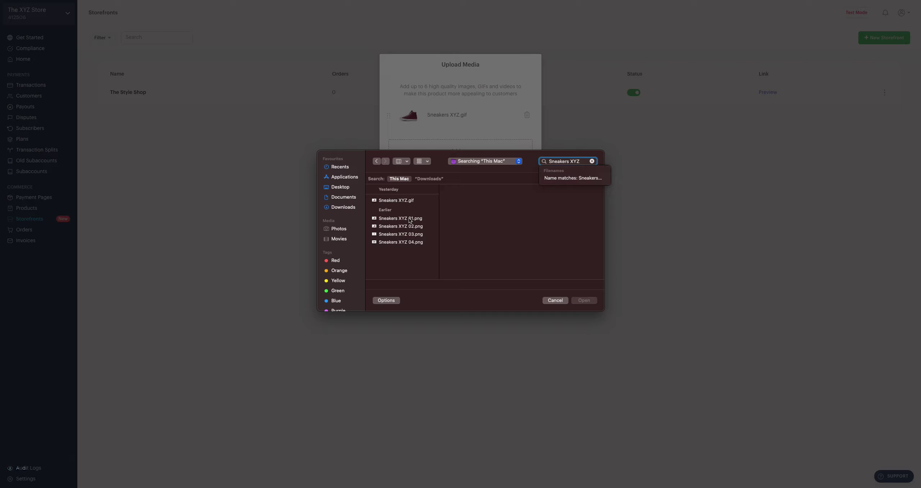
left_click(408, 218)
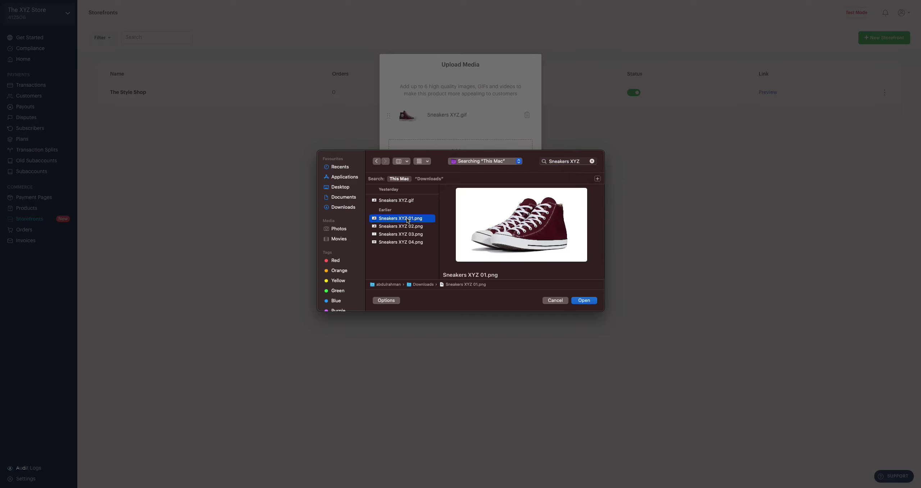
key("Down")
key("Down")
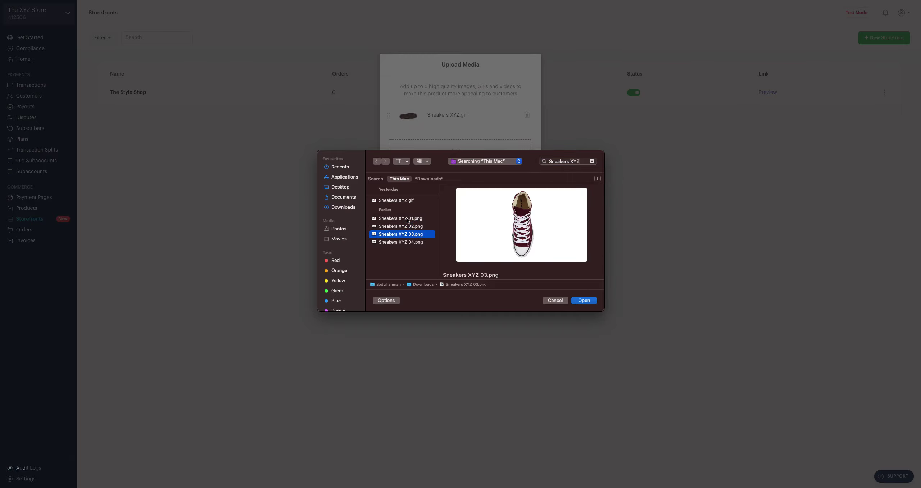
key("Down")
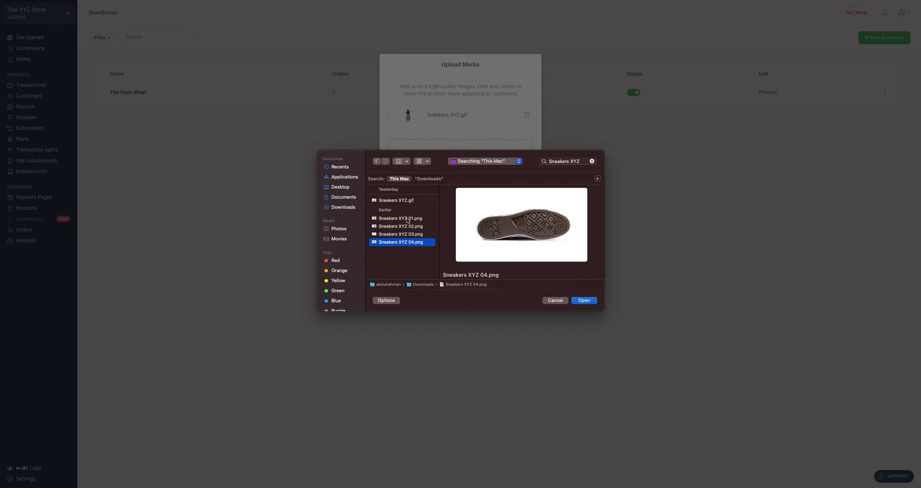
left_click(408, 219)
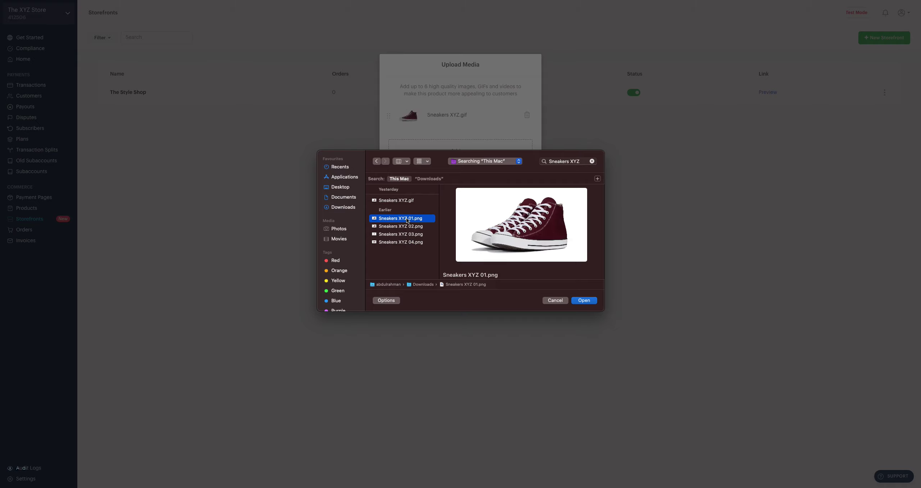
key("shift+Down")
key("shift+Down")
key("shift+Down")
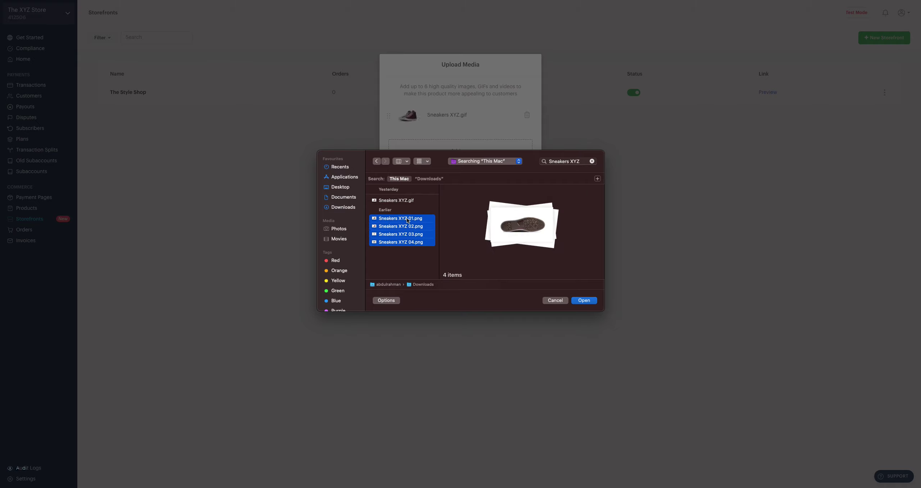
left_click(582, 301)
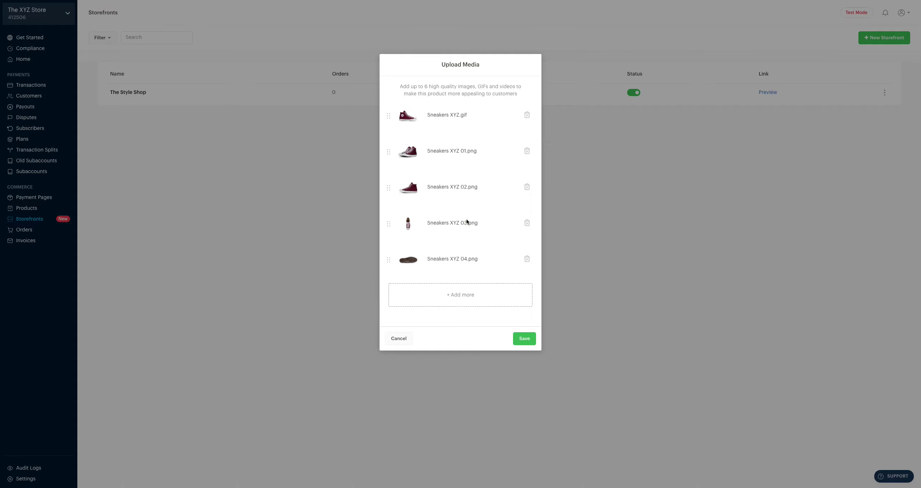
left_click(520, 339)
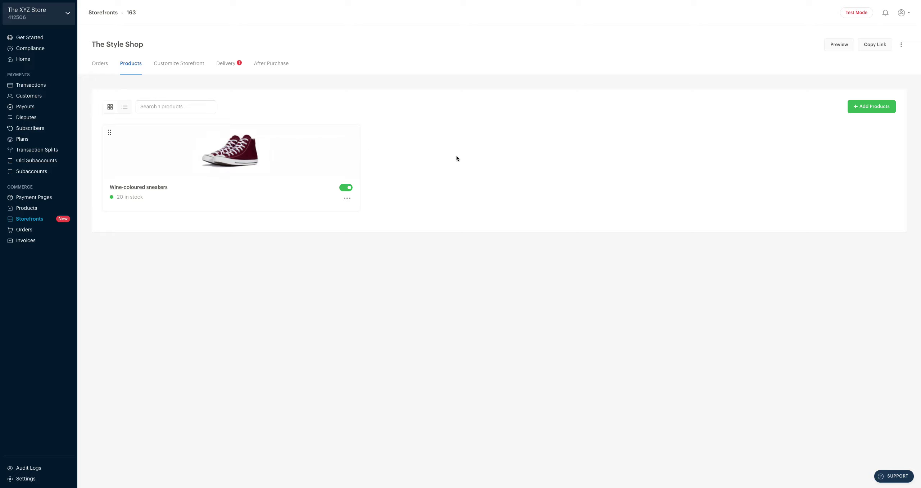
Bring up the picker for adding existing products to The Style Shop.
left_click(866, 106)
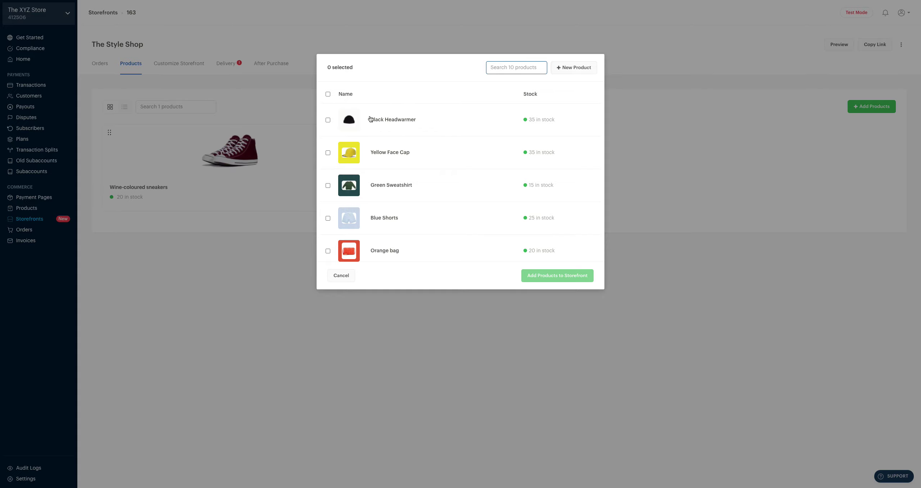
Add Black Headwarmer, Yellow Face Cap, Green Sweatshirt, Blue Shorts and Orange bag to the storefront.
left_click(328, 120)
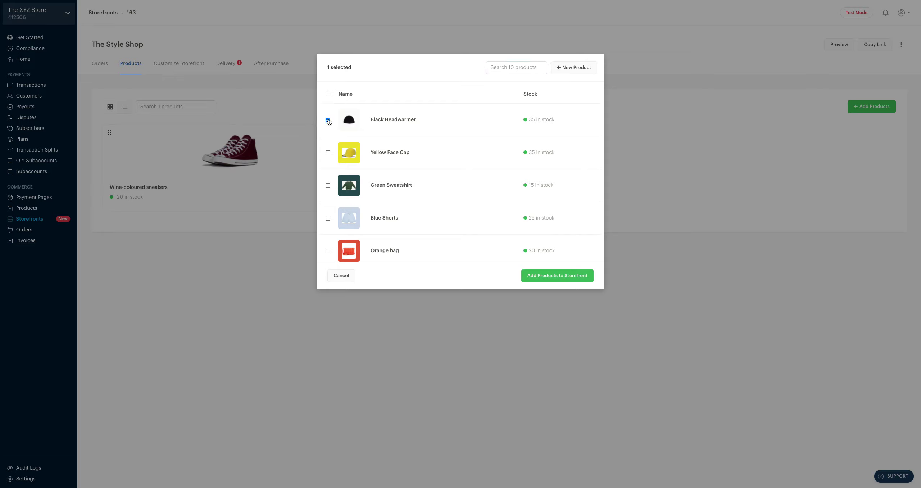
left_click(328, 153)
left_click(328, 186)
left_click(328, 217)
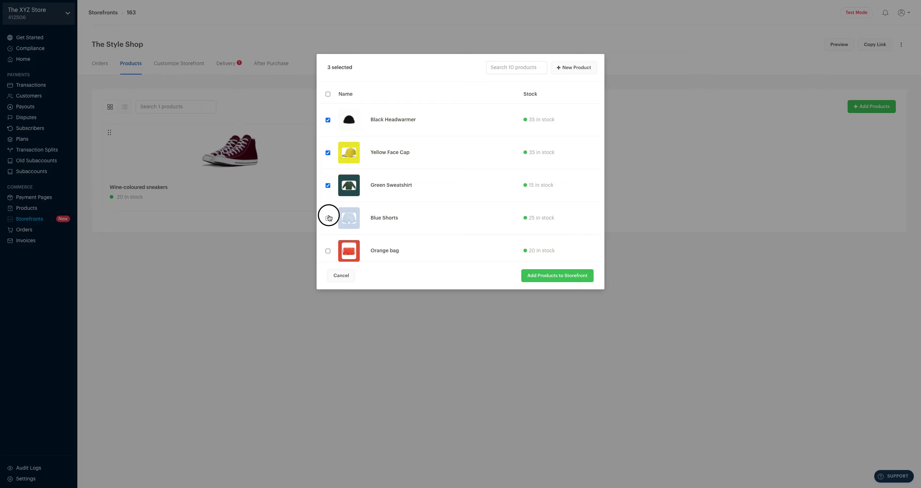
left_click(328, 252)
left_click(543, 276)
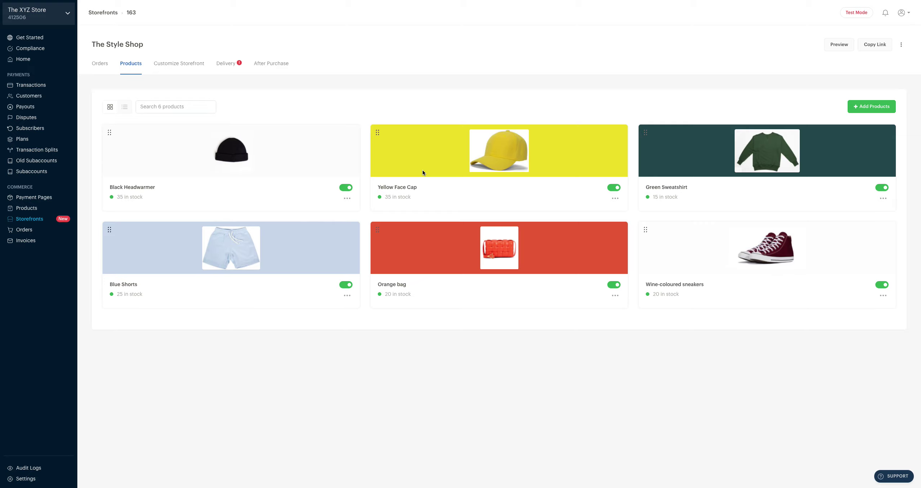
Preview several storefront colours and a custom hue, then set the theme to dark green.
left_click(177, 63)
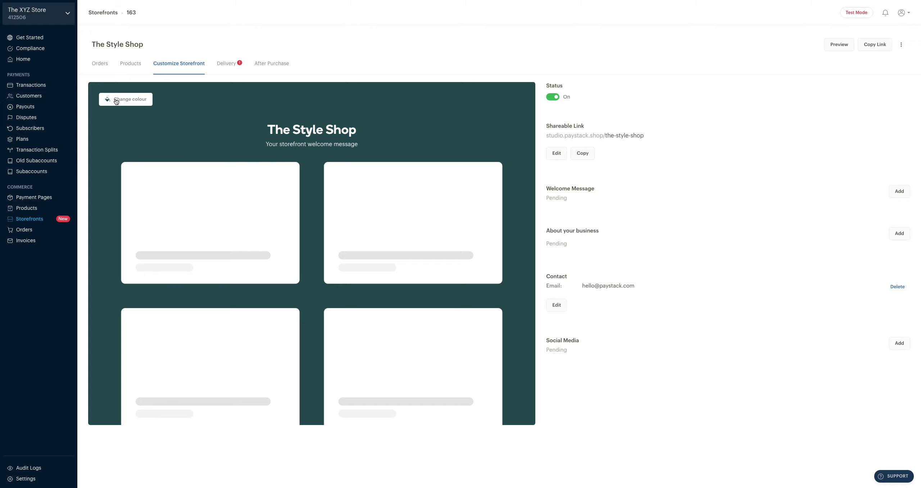
left_click(129, 103)
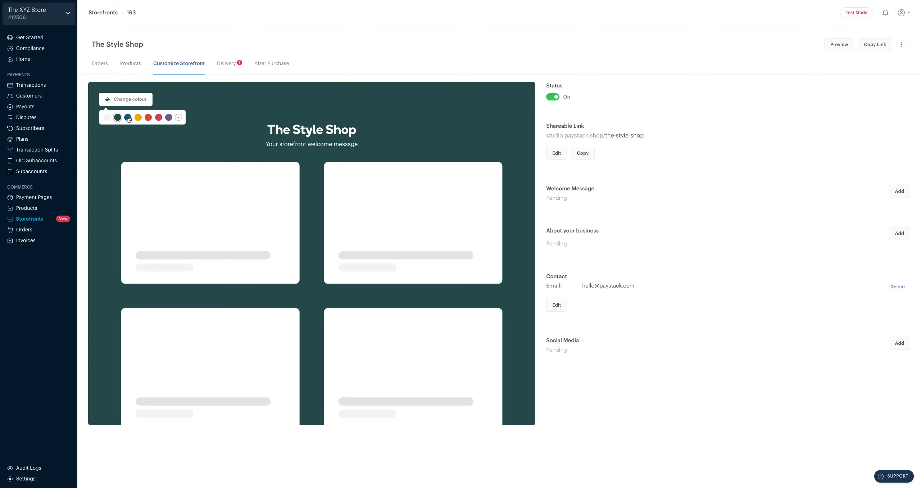
left_click(128, 117)
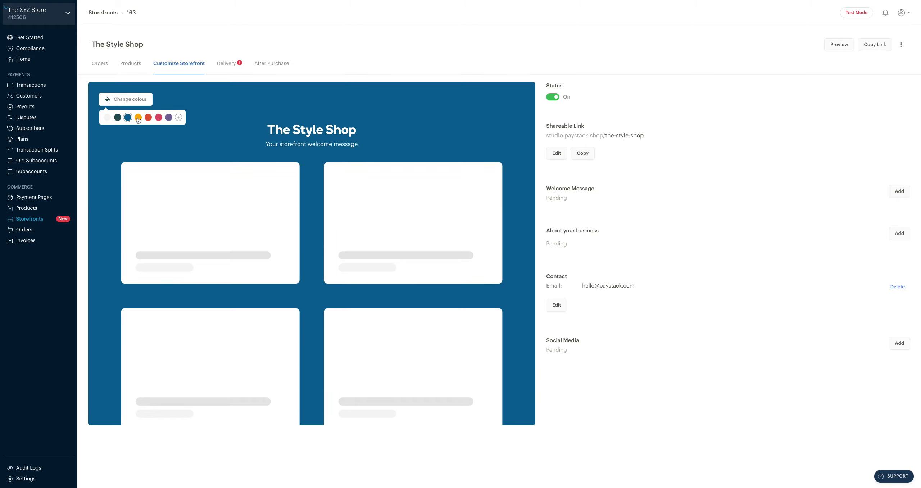
left_click(138, 117)
left_click(149, 118)
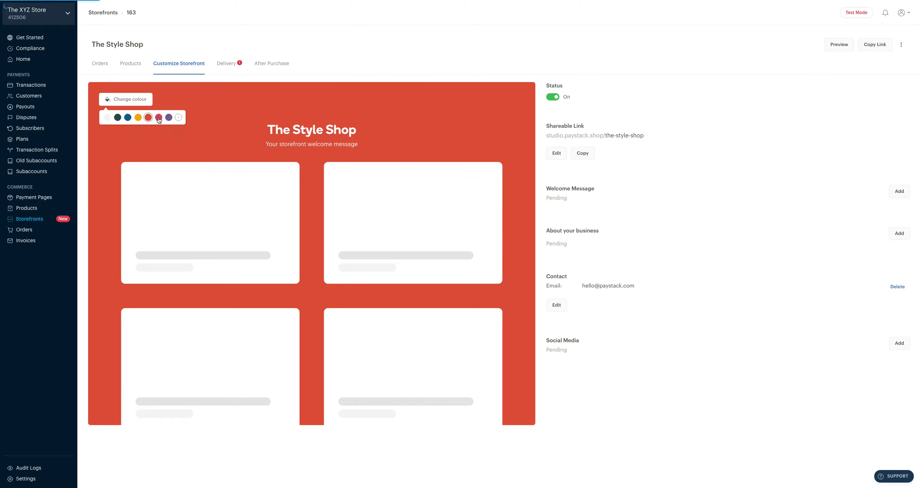
left_click(159, 118)
left_click(169, 117)
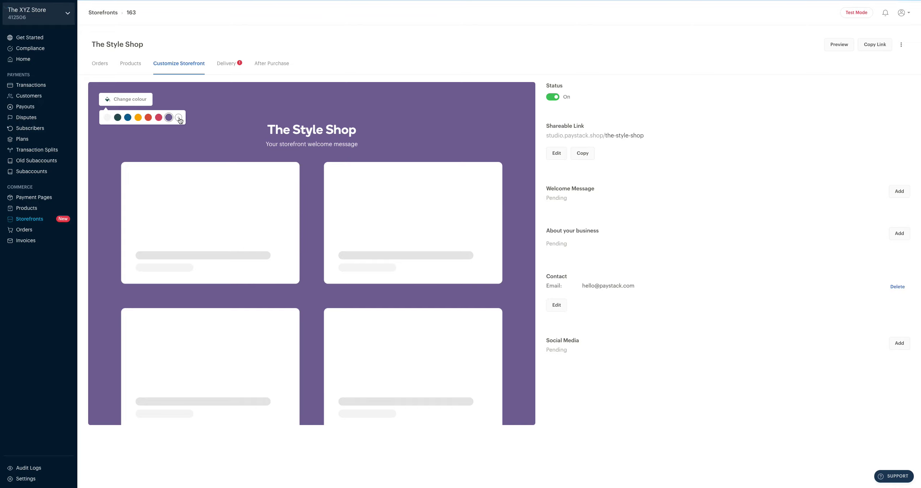
left_click(179, 118)
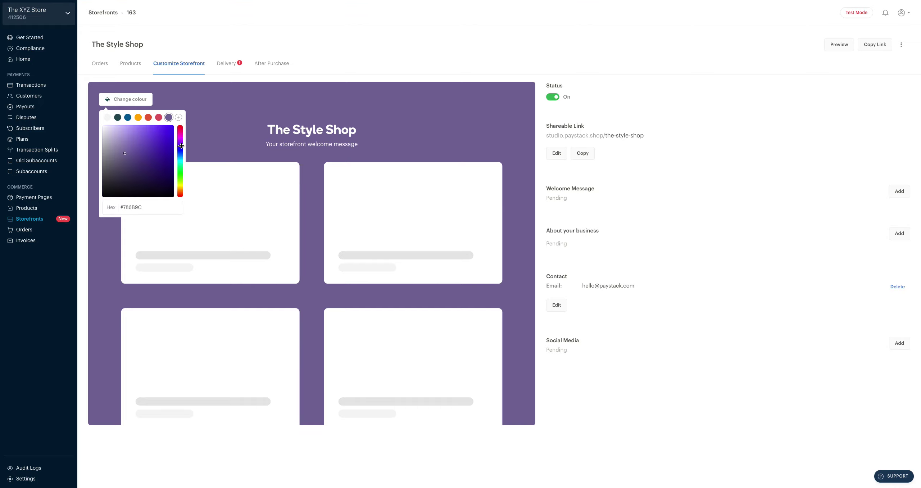
left_click_drag(181, 146, 181, 165)
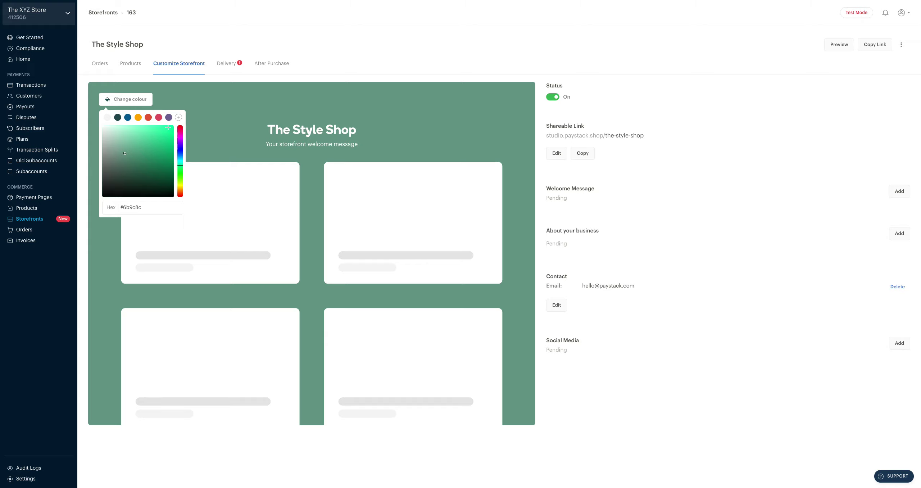
left_click(117, 119)
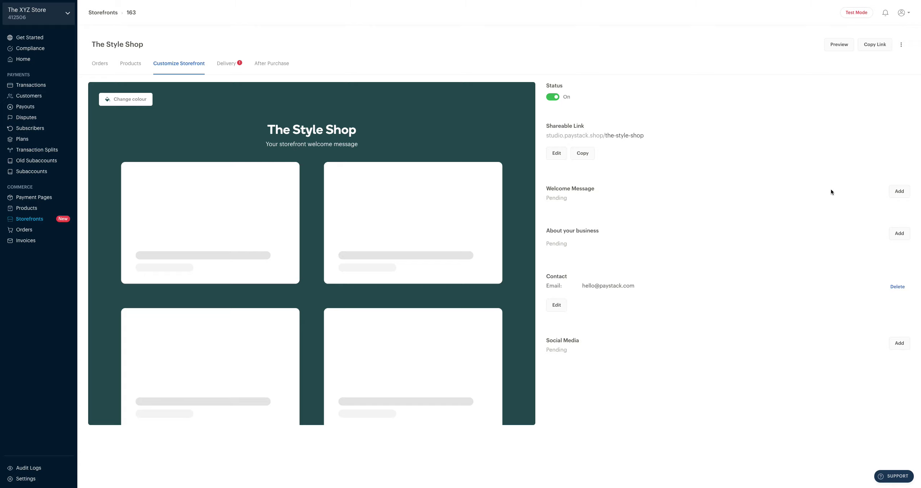
Set the welcome message to "Welcome to The Style Shop!".
left_click(903, 192)
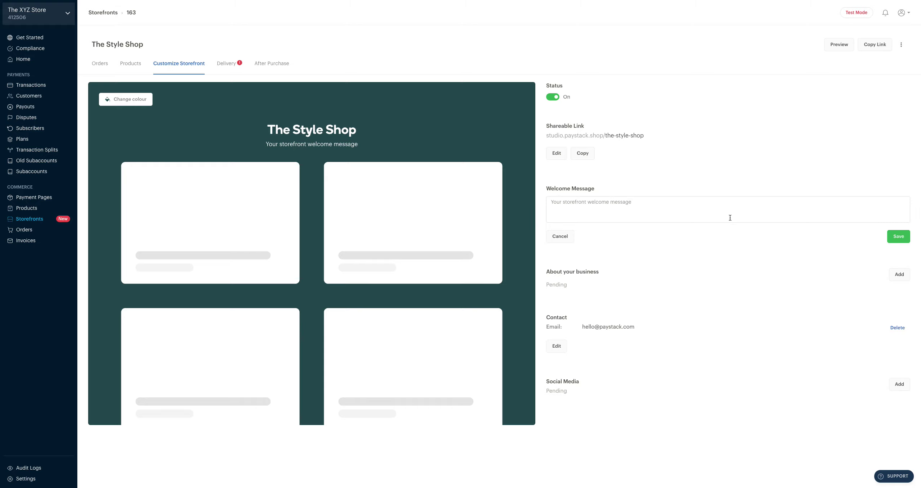
type("Welcome to The Style Shop!")
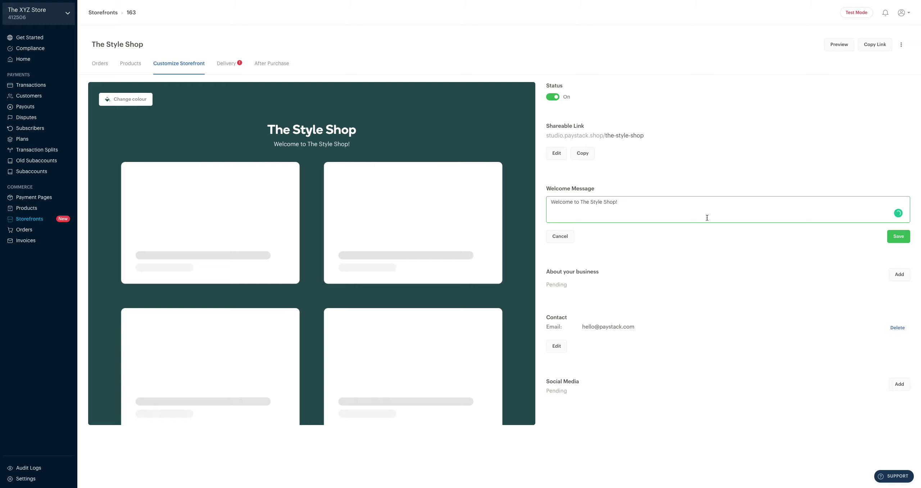
left_click(902, 239)
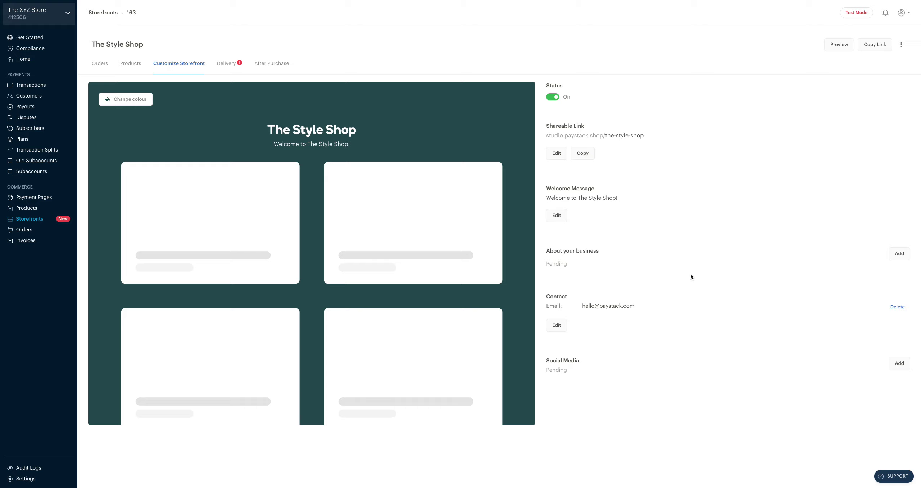
Save the business description "We're a boutique fashion shop in the heart of Lagos.".
left_click(898, 255)
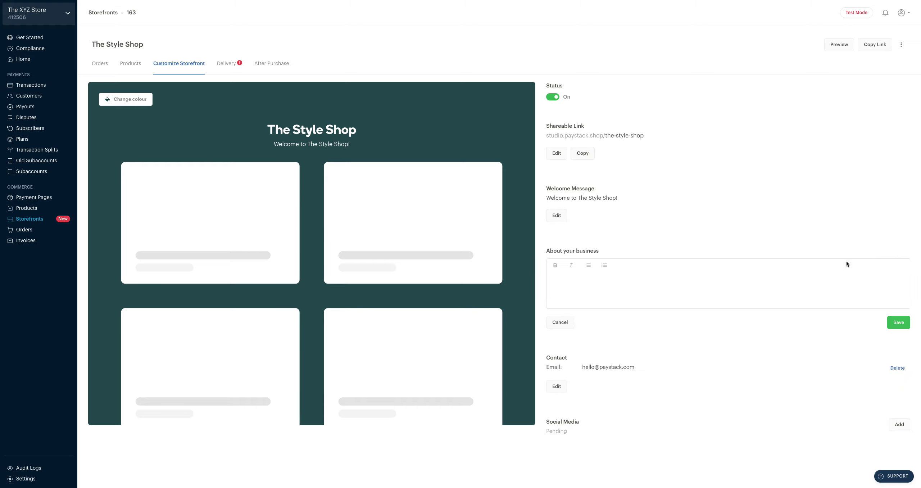
left_click(566, 281)
type("We're a boutique fashion shop in the heart of Lagos.")
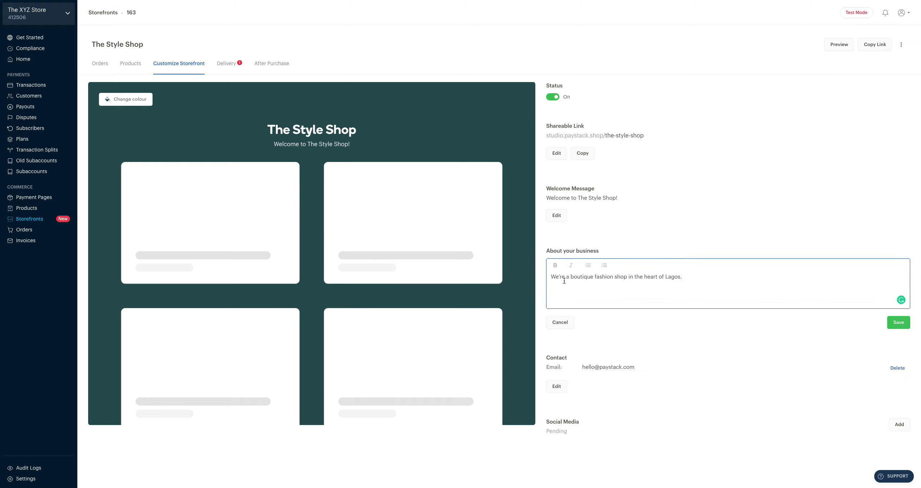
left_click(899, 322)
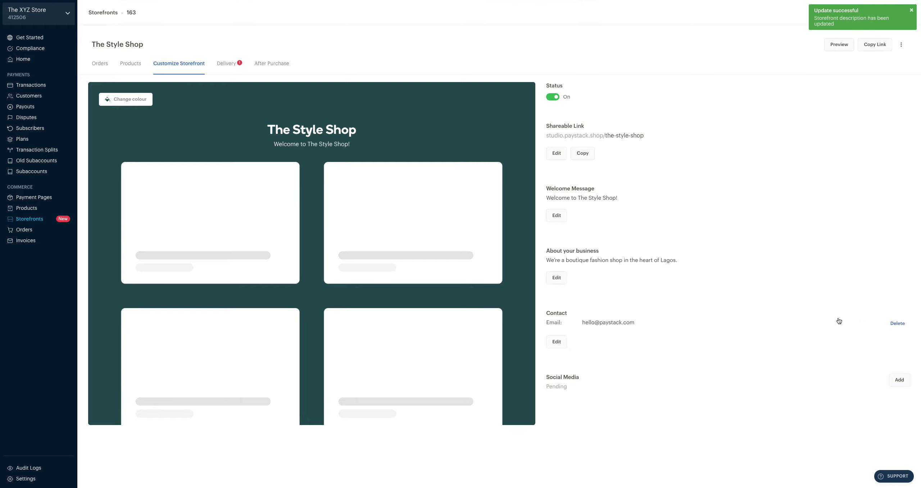
Enter the shop's WhatsApp number, reuse it as the phone number, and save the contact details.
left_click(560, 341)
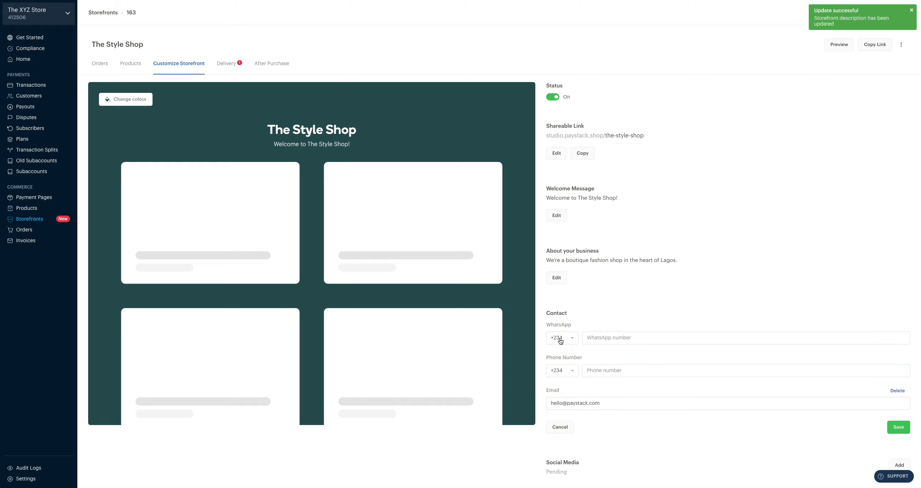
left_click(629, 338)
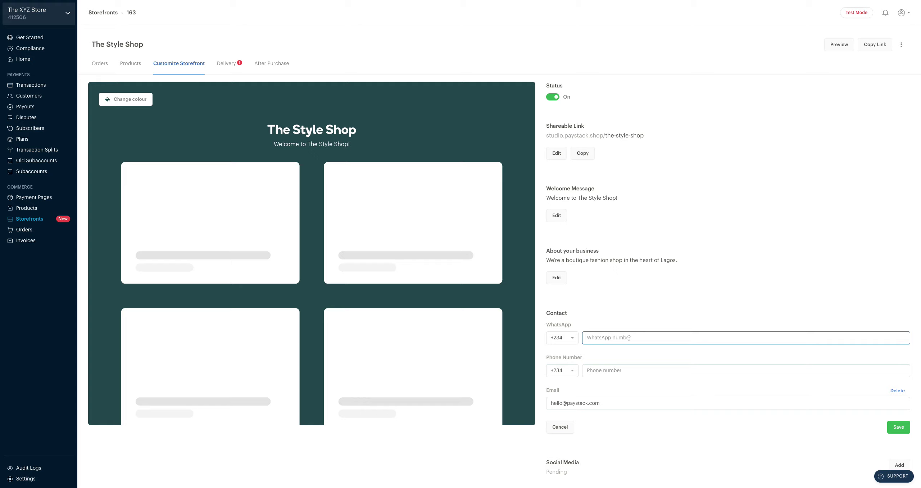
double_click(601, 336)
key("ctrl+c")
left_click(601, 369)
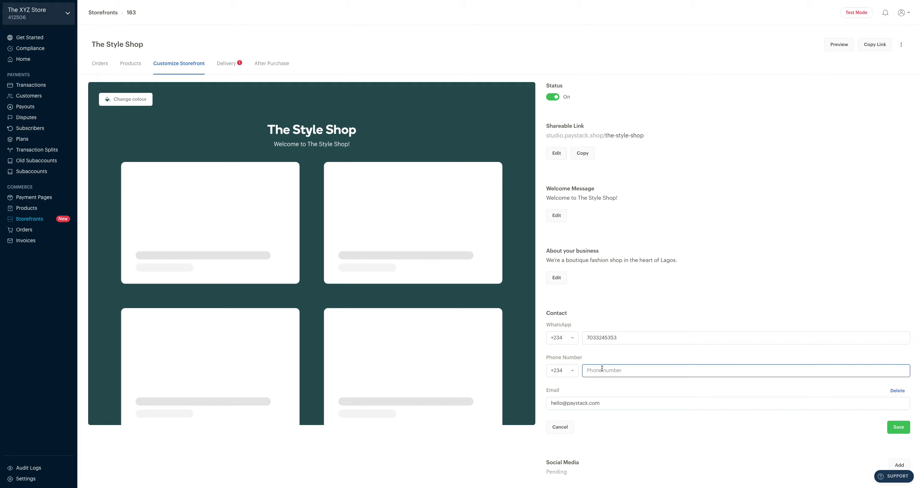
key("ctrl+v")
scroll(568, 374, "down", 1)
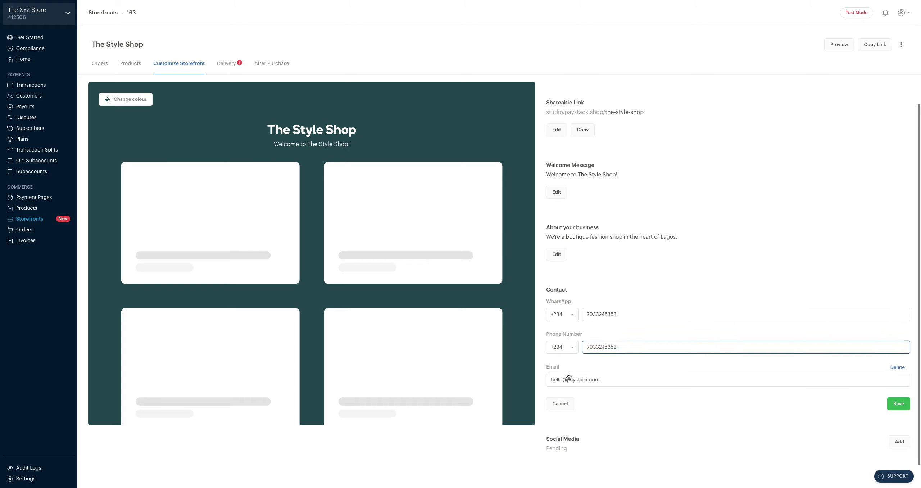
left_click(898, 398)
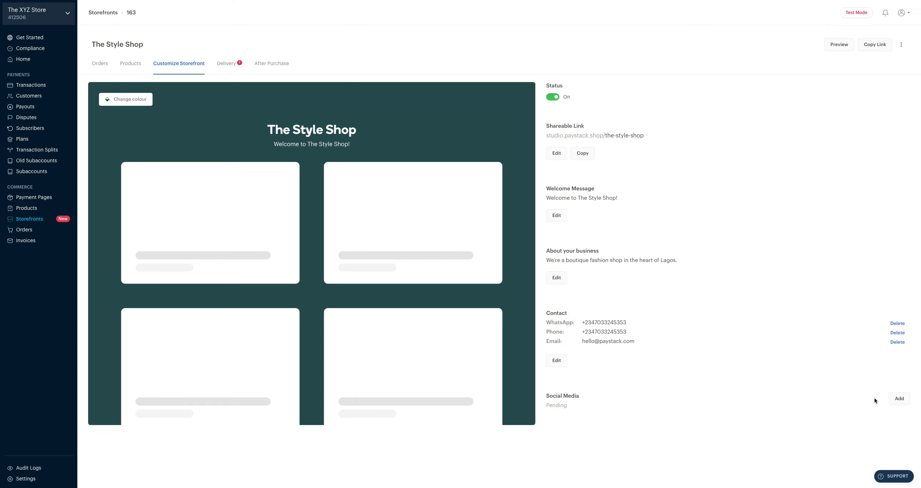
Set the Instagram, Facebook and Twitter handles all to 'styleshop' and save them.
left_click(899, 399)
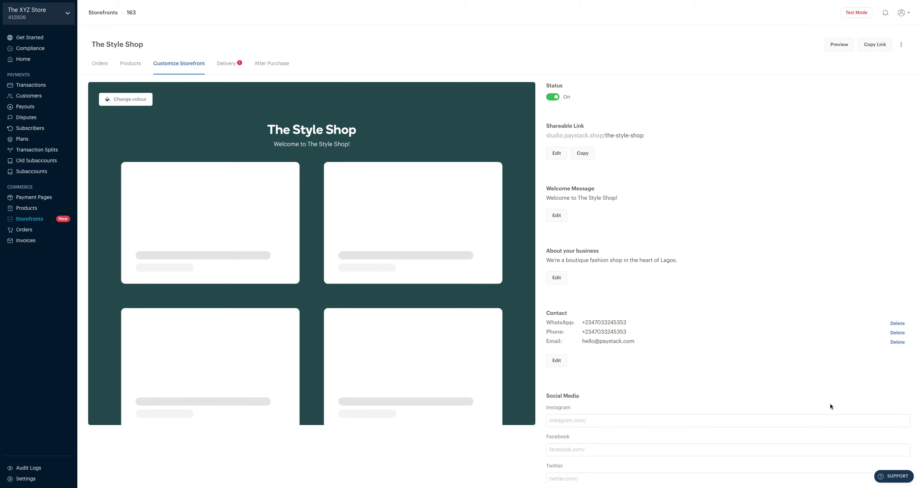
scroll(825, 402, "down", 1)
scroll(826, 402, "down", 1)
left_click(739, 365)
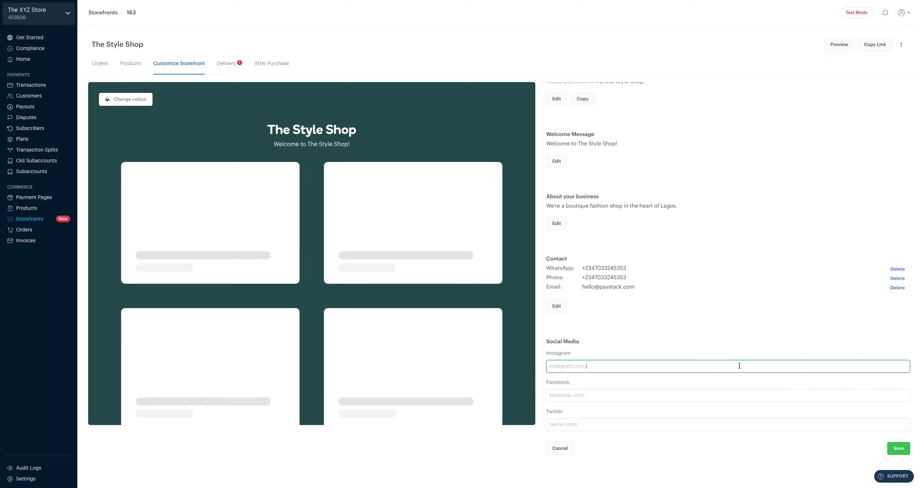
type("styleshop")
double_click(594, 365)
key("ctrl+c")
left_click(600, 395)
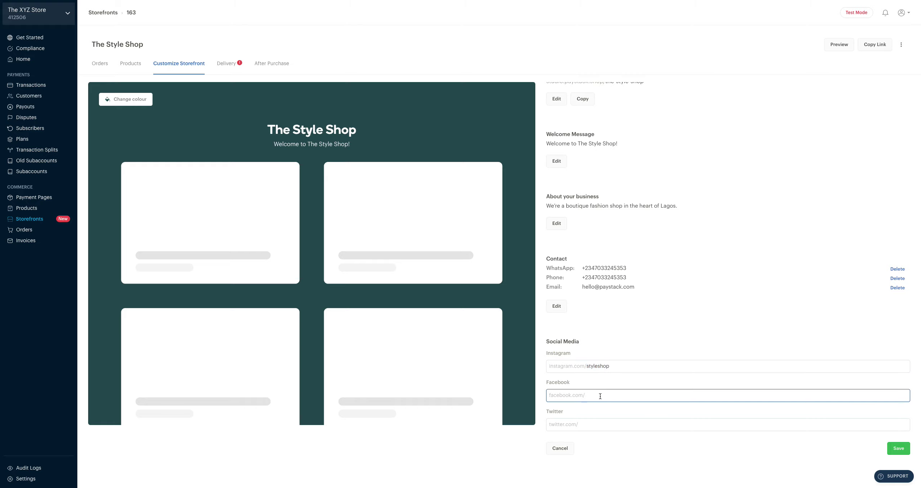
key("ctrl+v")
left_click(599, 425)
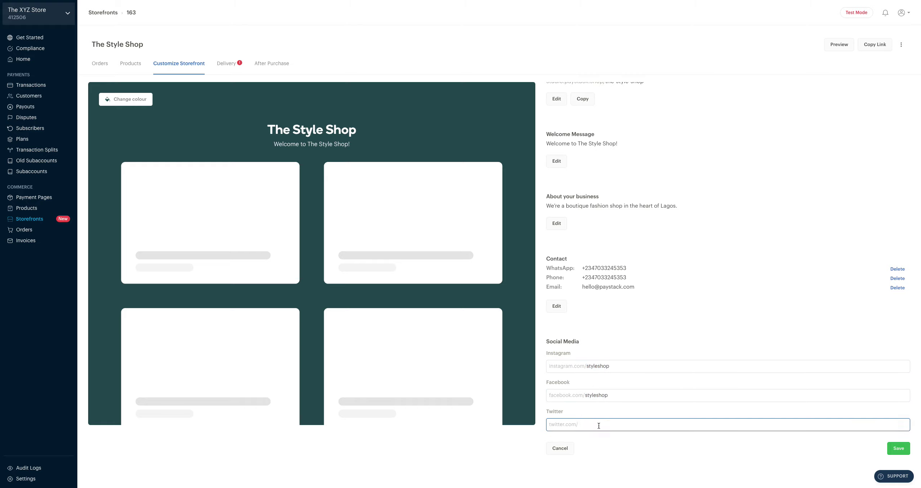
key("ctrl+v")
left_click(897, 448)
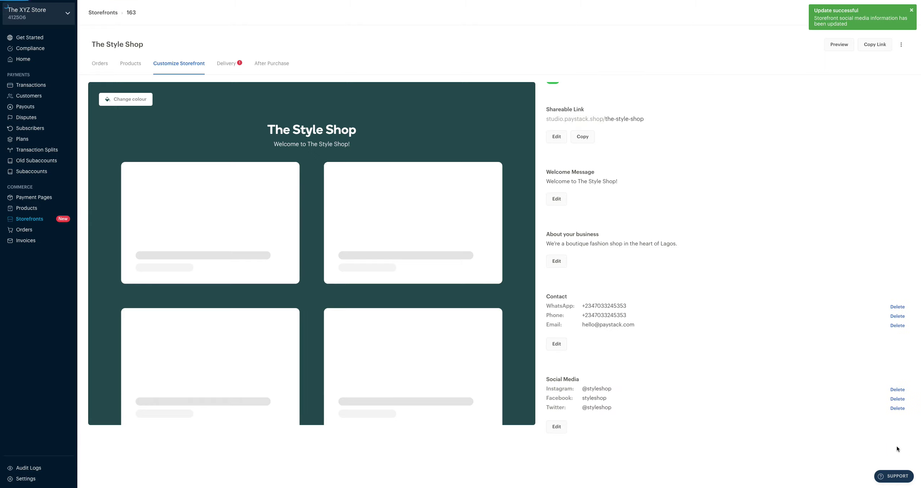
scroll(794, 304, "up", 1)
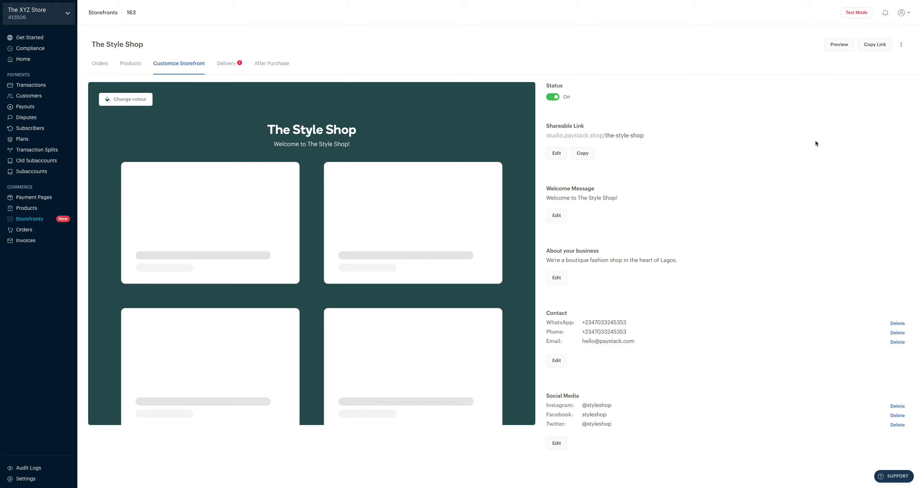
Preview the live storefront and put two pairs of Wine-coloured sneakers in the bag.
left_click(835, 46)
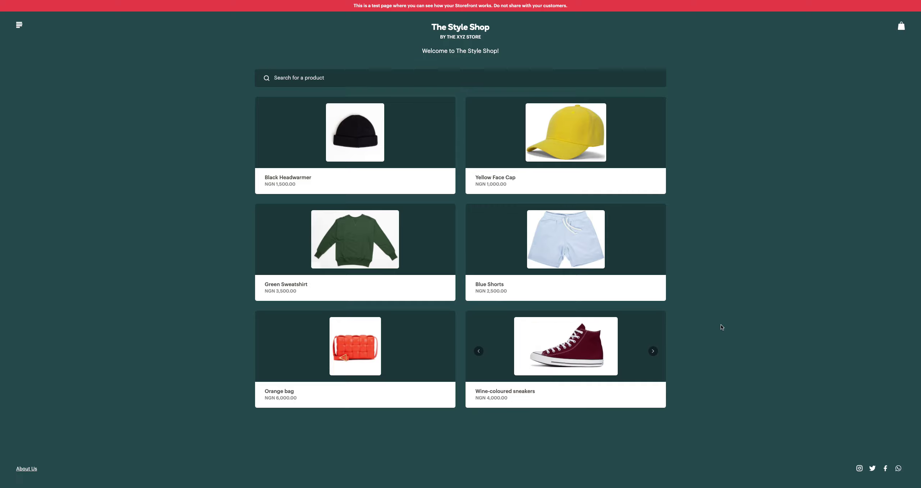
left_click(623, 345)
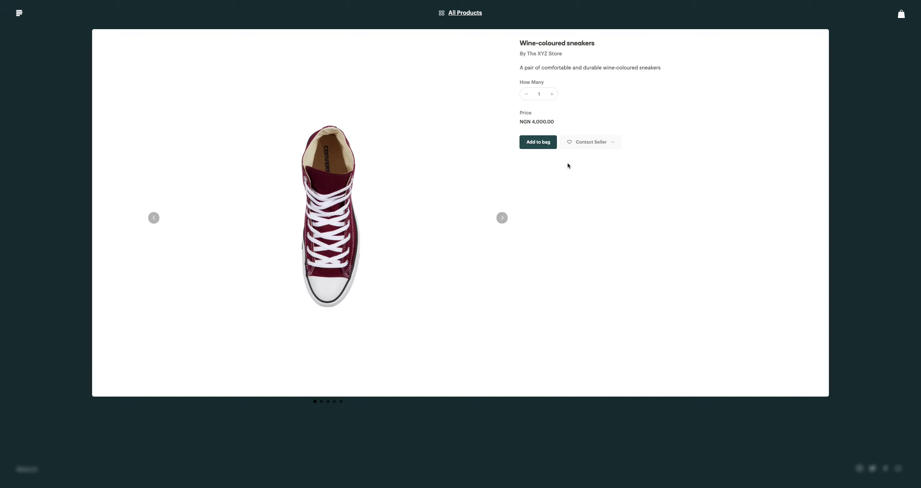
left_click(554, 95)
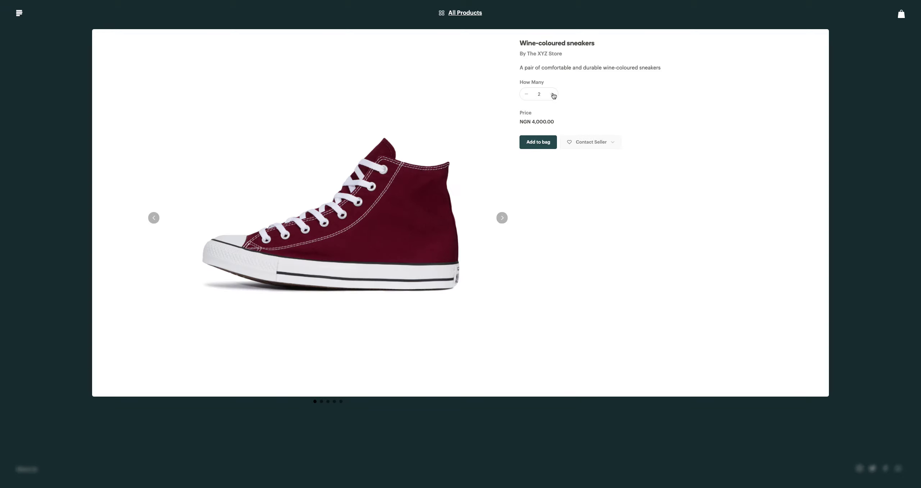
left_click(535, 140)
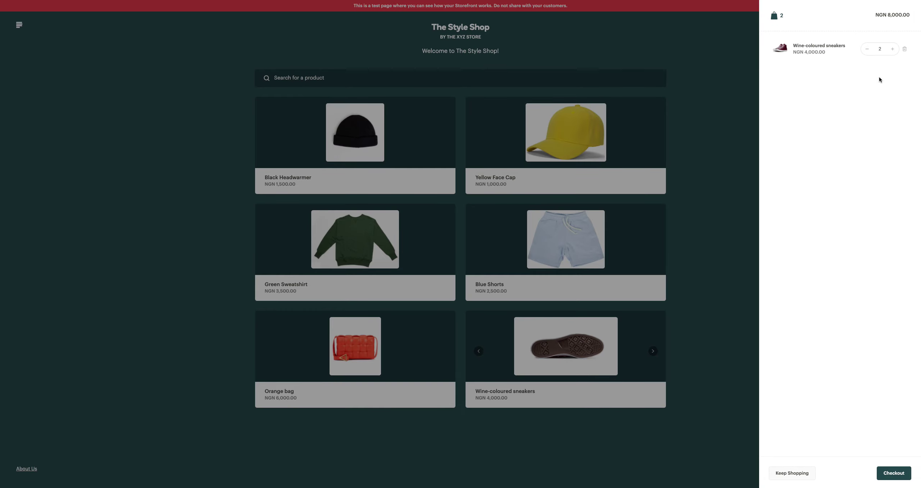
Close the cart, then view and dismiss the shop's About Us information.
left_click(719, 154)
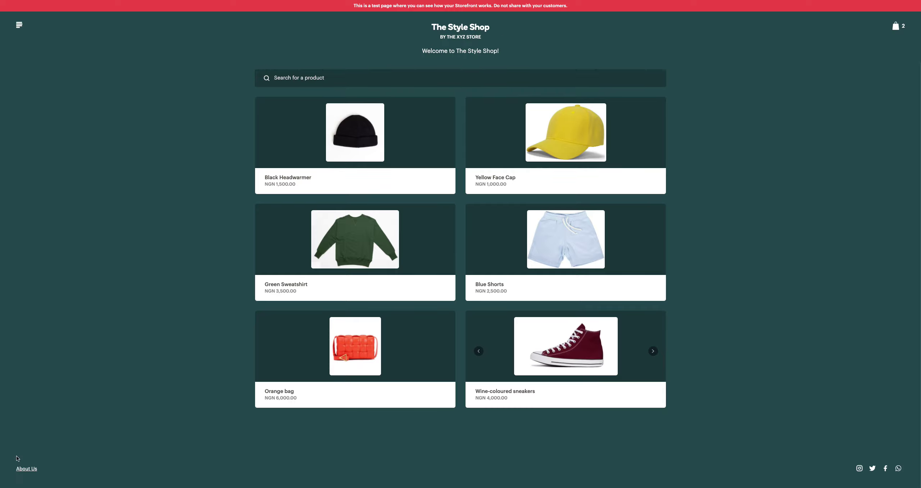
left_click(28, 469)
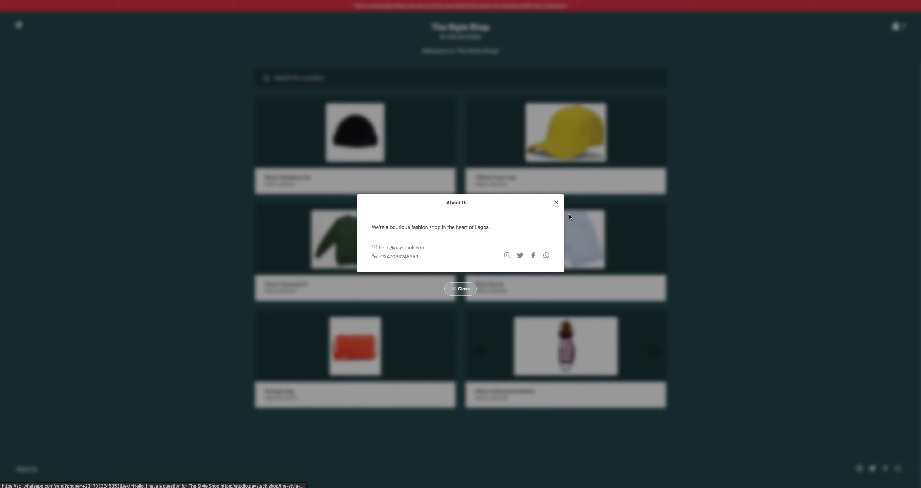
left_click(461, 288)
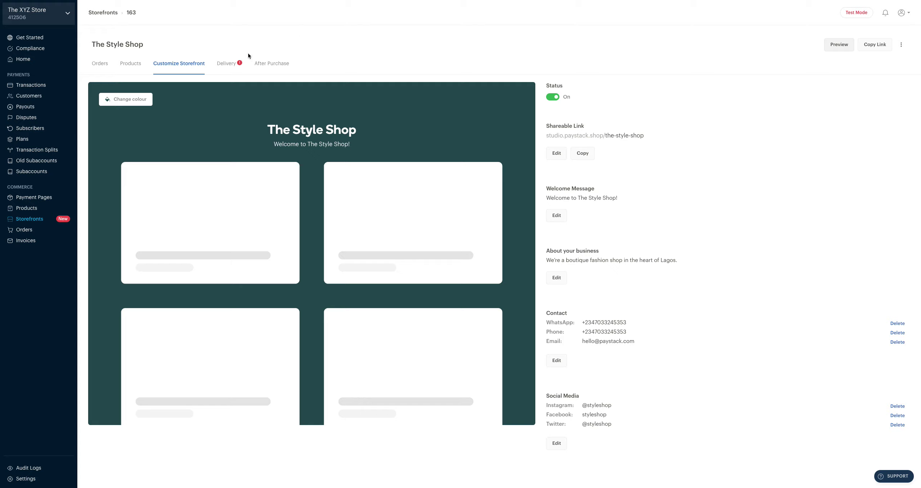
Open the Delivery settings, keeping Delivery Address as Required and Delivery Note as Optional.
left_click(229, 64)
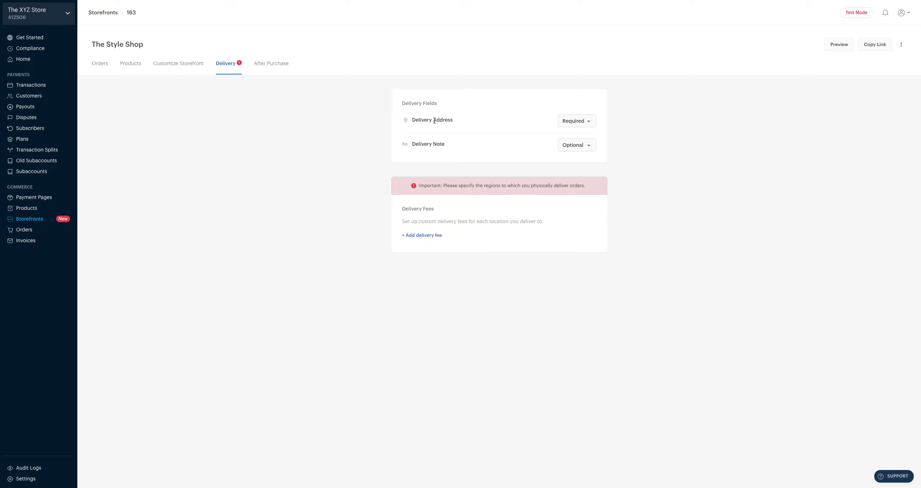
left_click(586, 124)
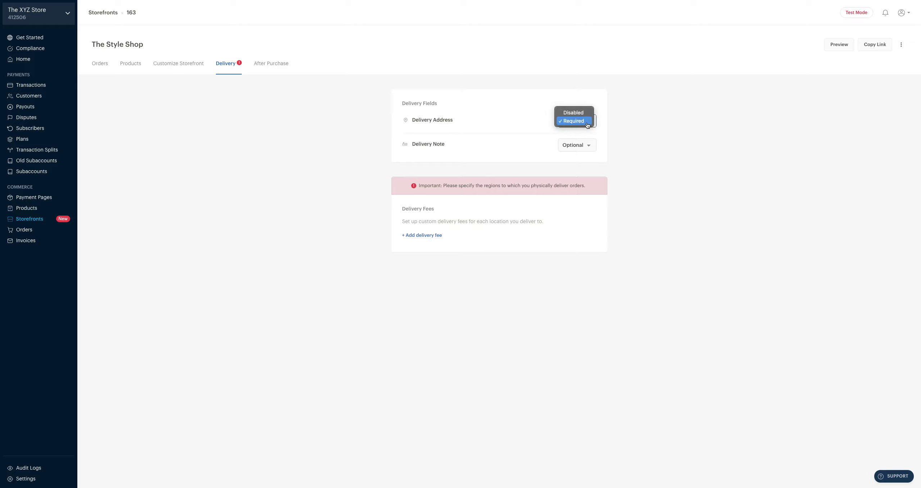
left_click(613, 128)
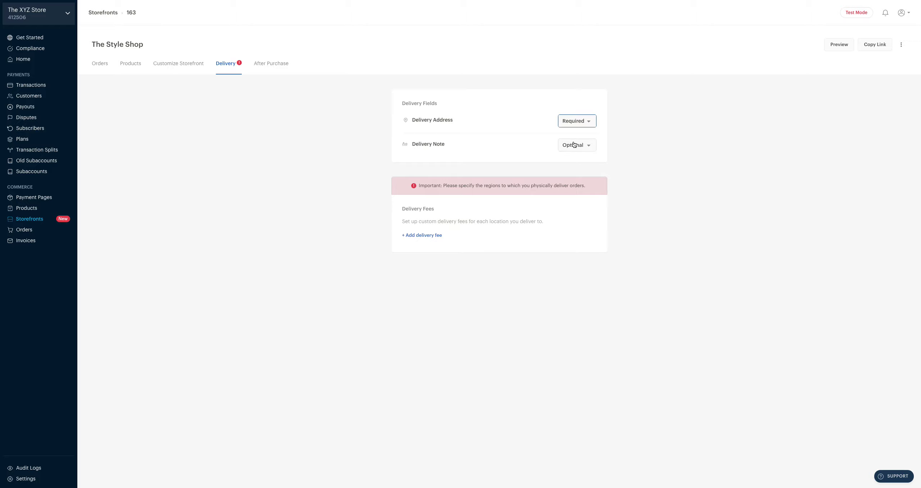
left_click(585, 148)
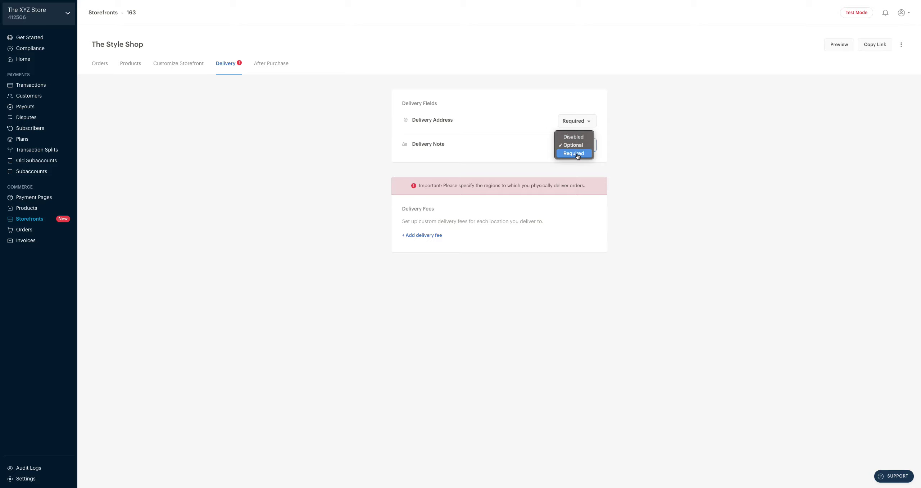
left_click(622, 154)
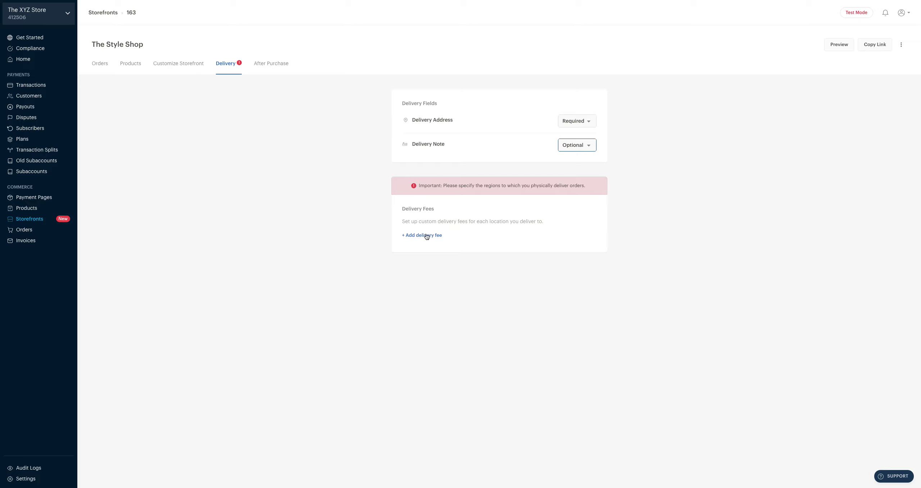
Add and save a Lagos delivery fee of NGN 1,000.
left_click(420, 237)
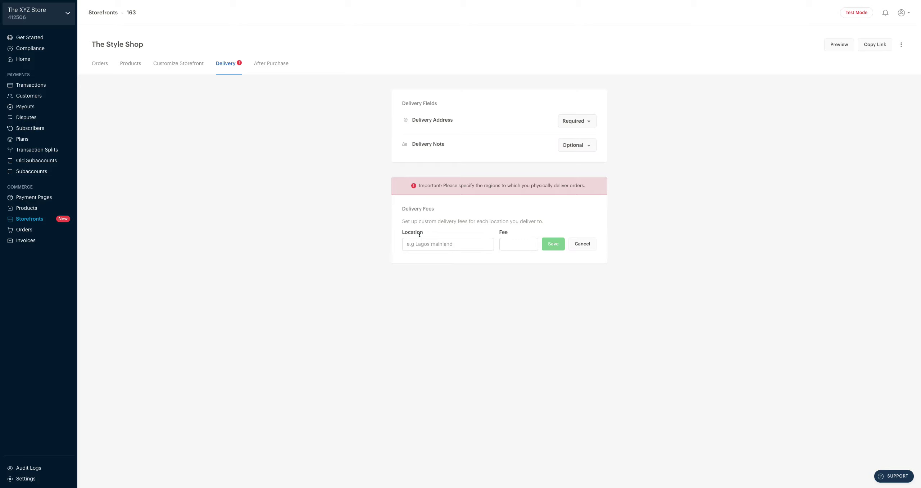
left_click(433, 244)
type("Lagos")
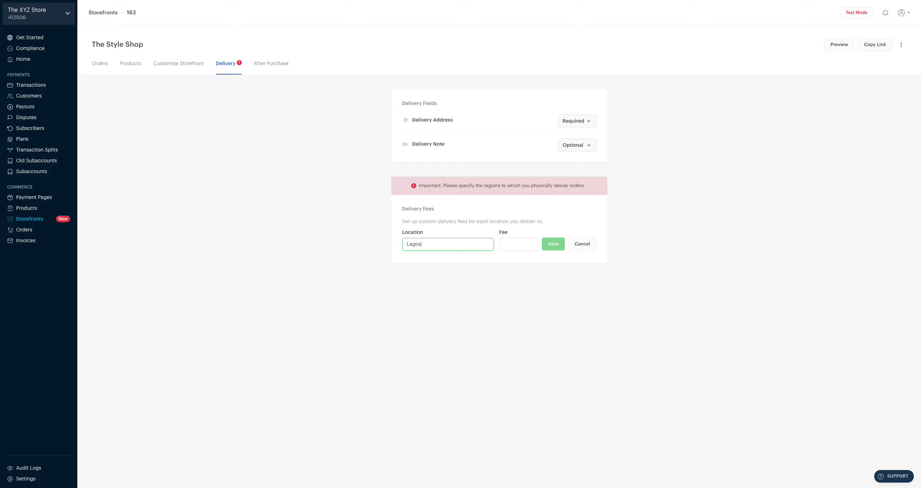
left_click(517, 245)
type("1")
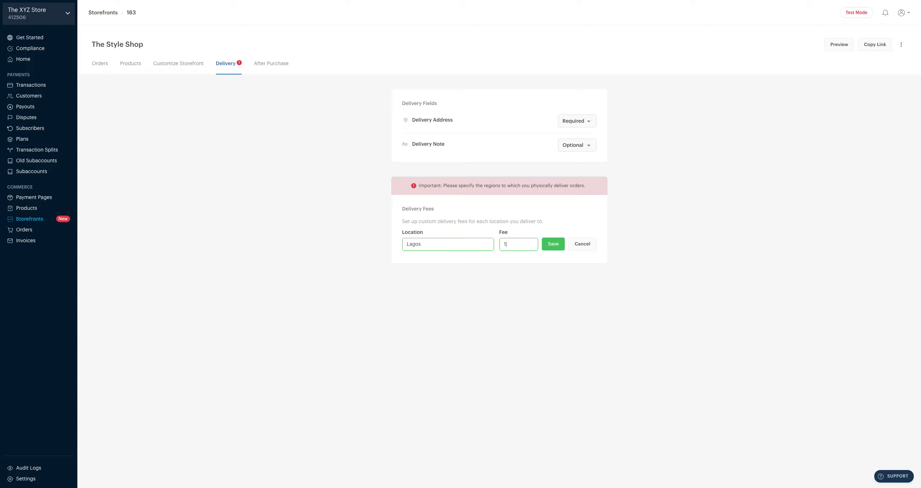
type(",000")
left_click(554, 245)
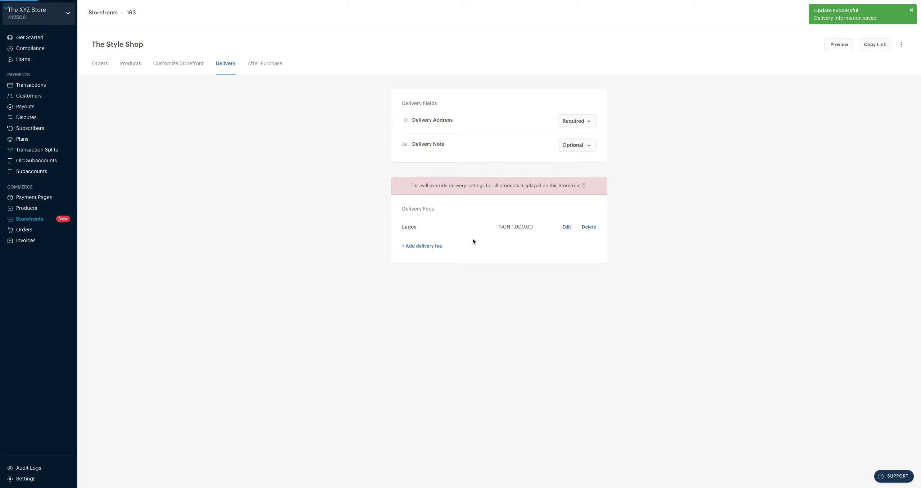
Add and save an 'In Nigeria, Outside Lagos' delivery fee of NGN 2,000.
left_click(427, 246)
left_click(427, 255)
type("In Nigeria,")
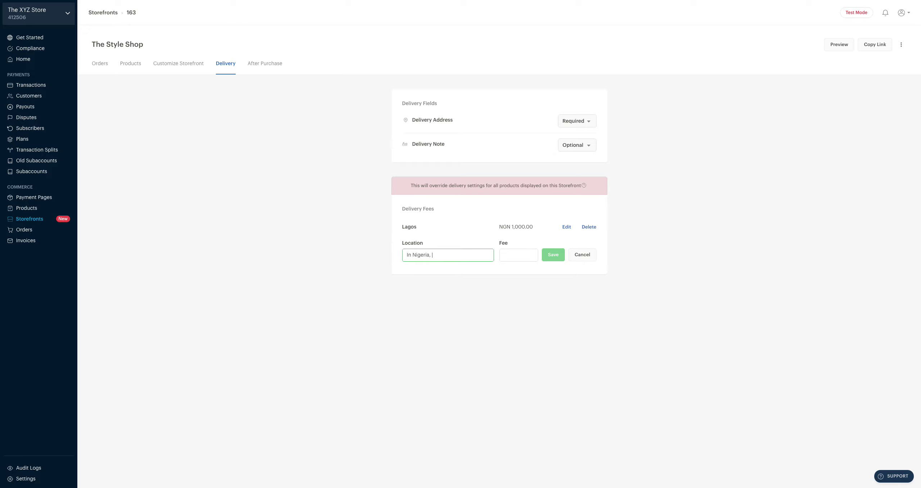
type(" Outside Lagos")
left_click(511, 254)
type("2000")
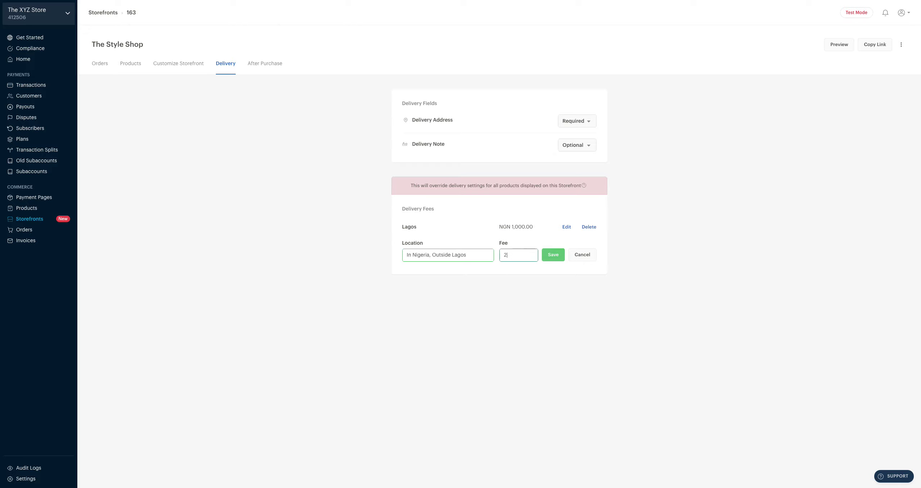
left_click(552, 256)
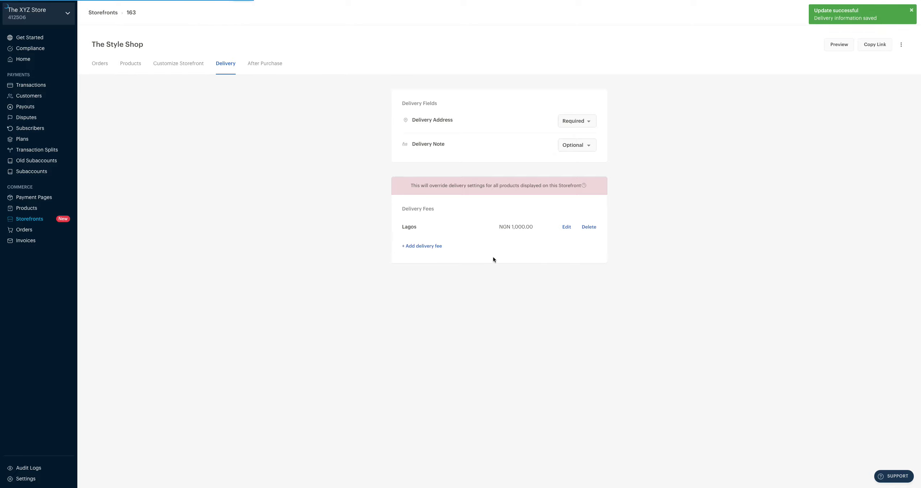
Add an 'Outside Nigeria' delivery fee of NGN 3,000.
left_click(429, 266)
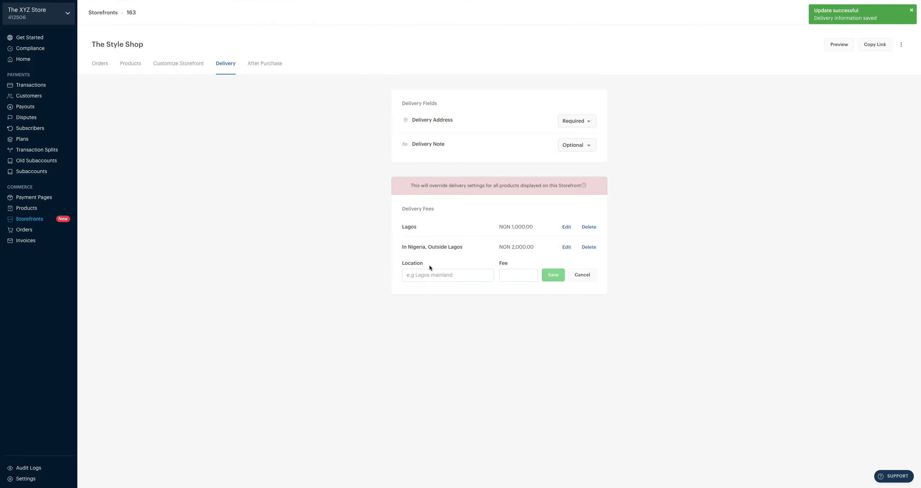
left_click(425, 273)
type("Out")
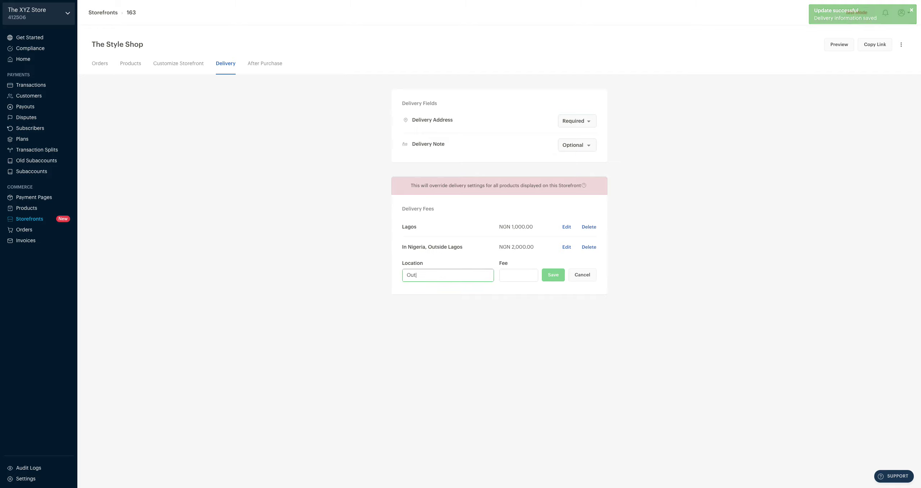
type("side Nigeria")
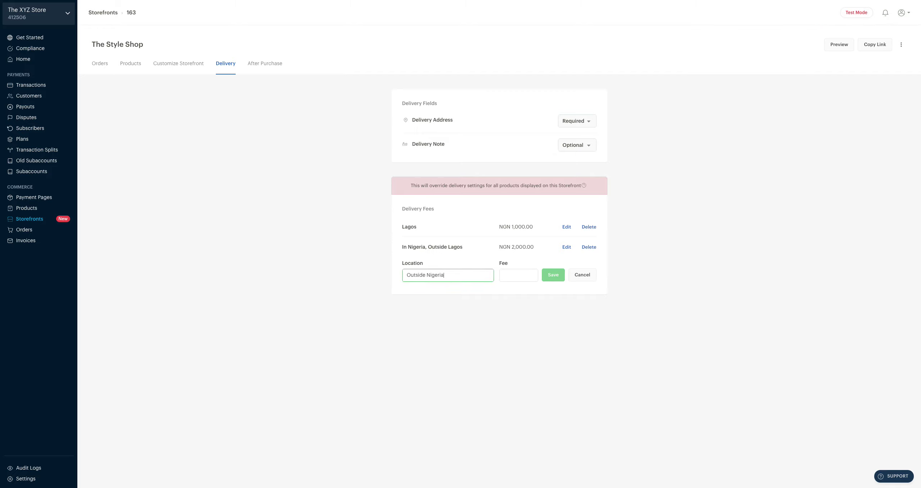
left_click(511, 276)
type("3000")
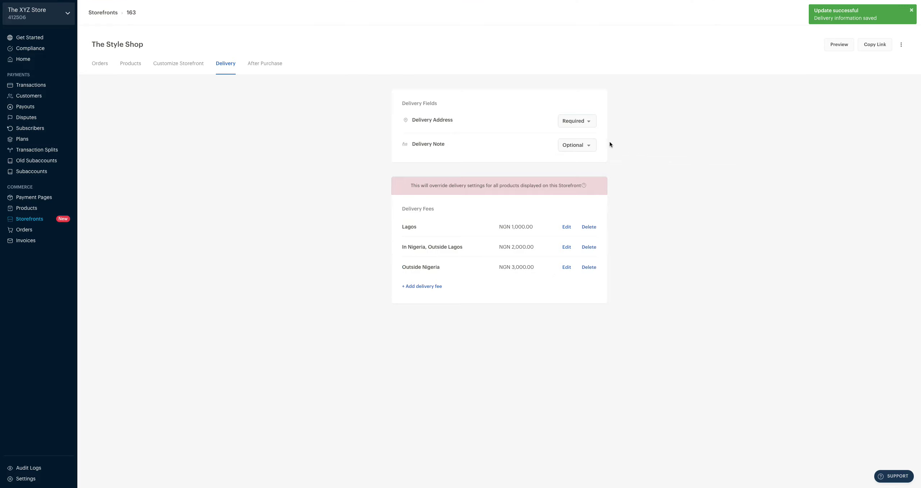
left_click(262, 64)
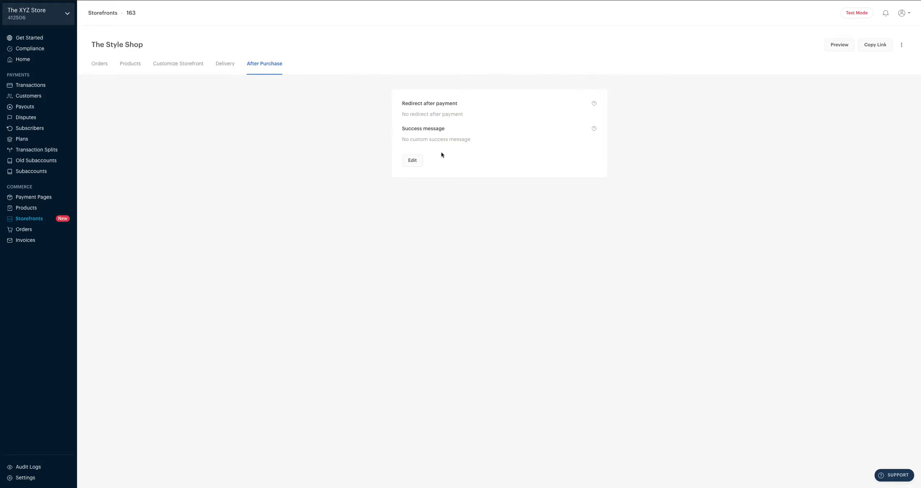
left_click(412, 161)
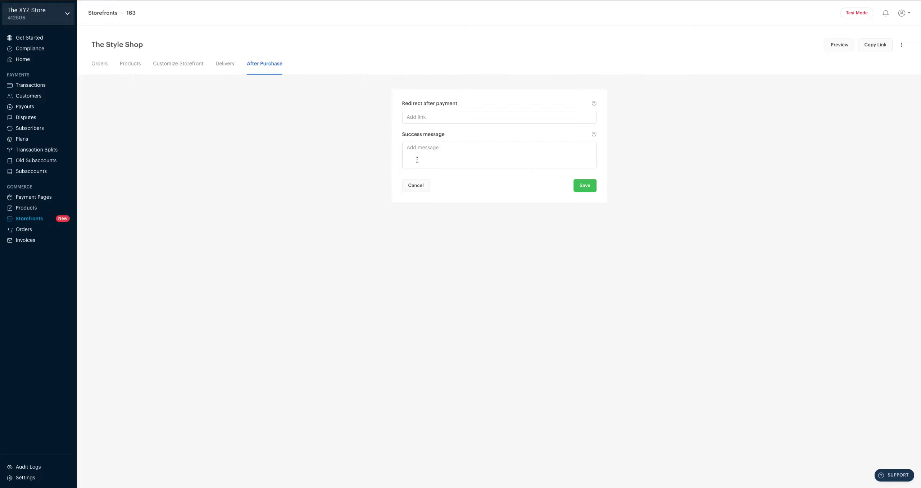
left_click(437, 117)
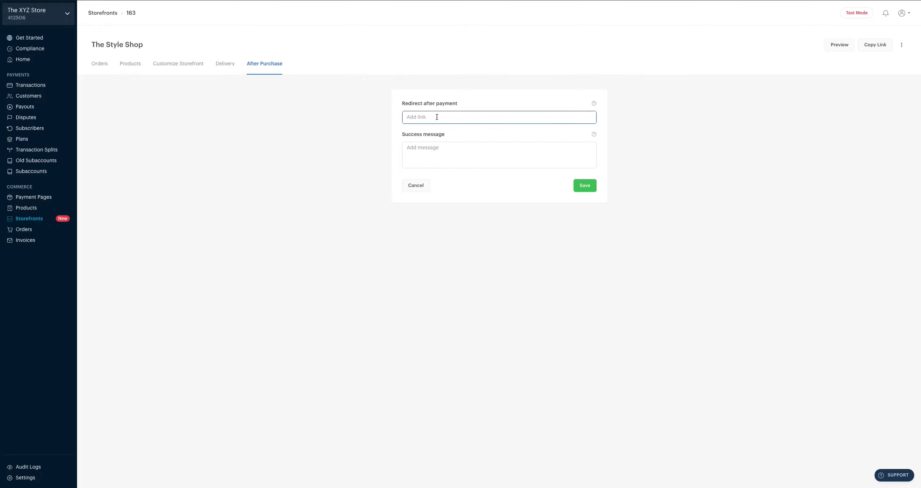
type("www.")
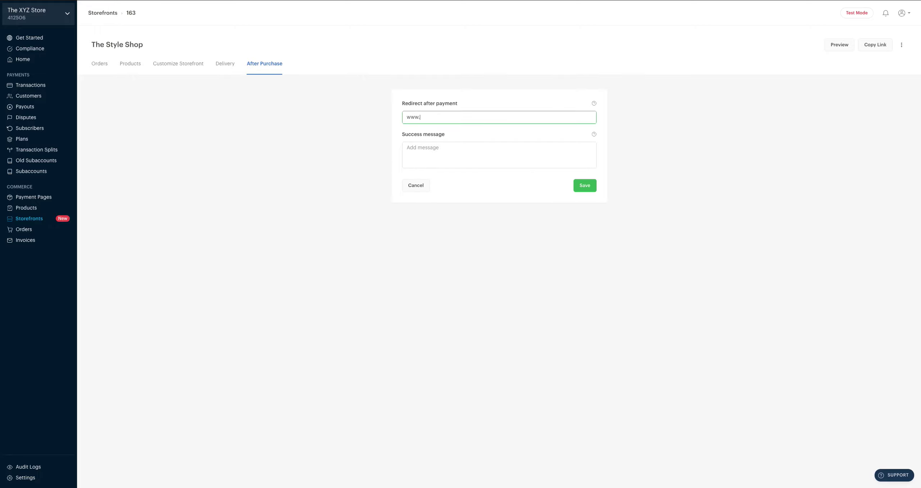
type("specialpage.com")
left_click(425, 148)
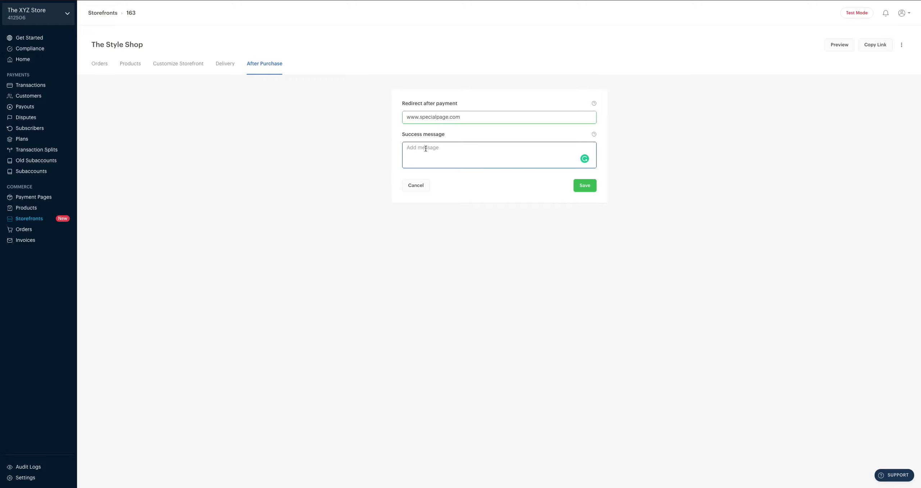
type("Thank")
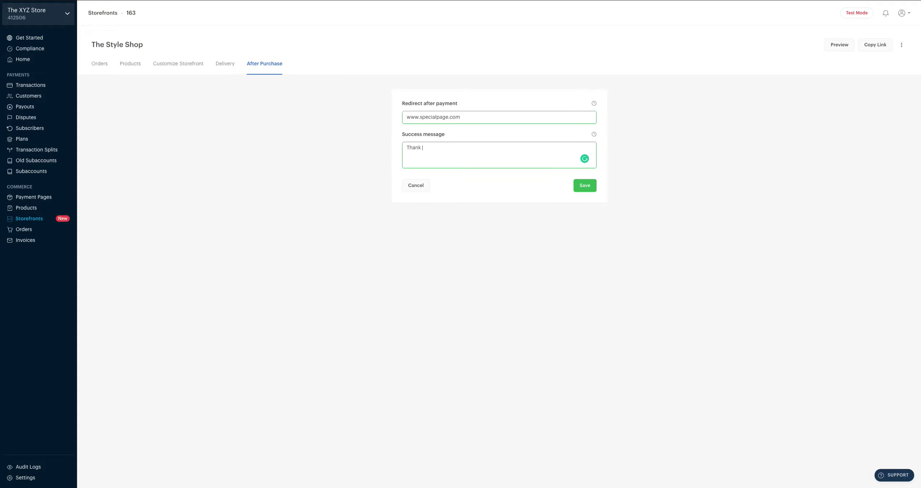
type("syou for shopping with us!")
left_click(590, 186)
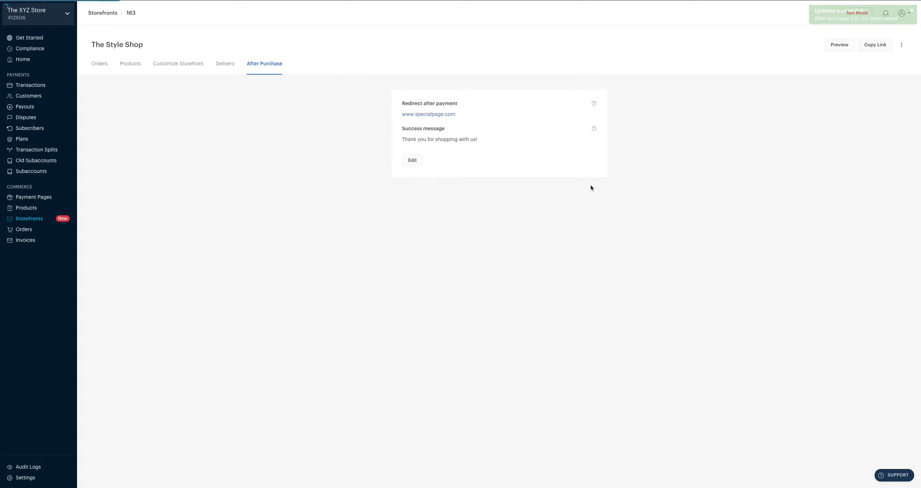